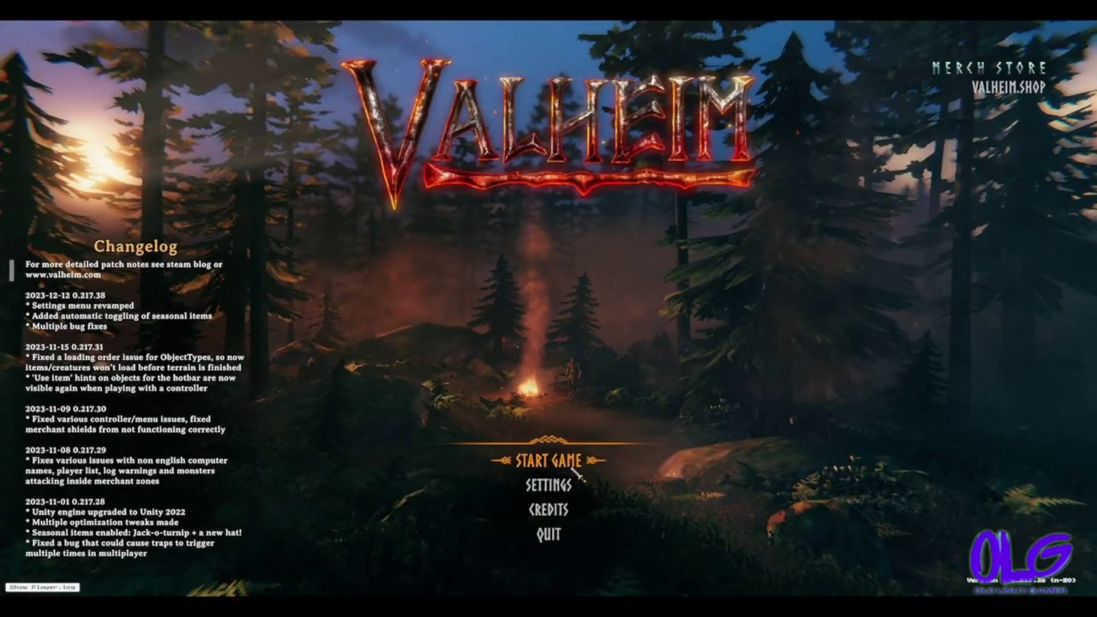
Choose Start Game on Valheim's main menu to reach character selection
click(572, 465)
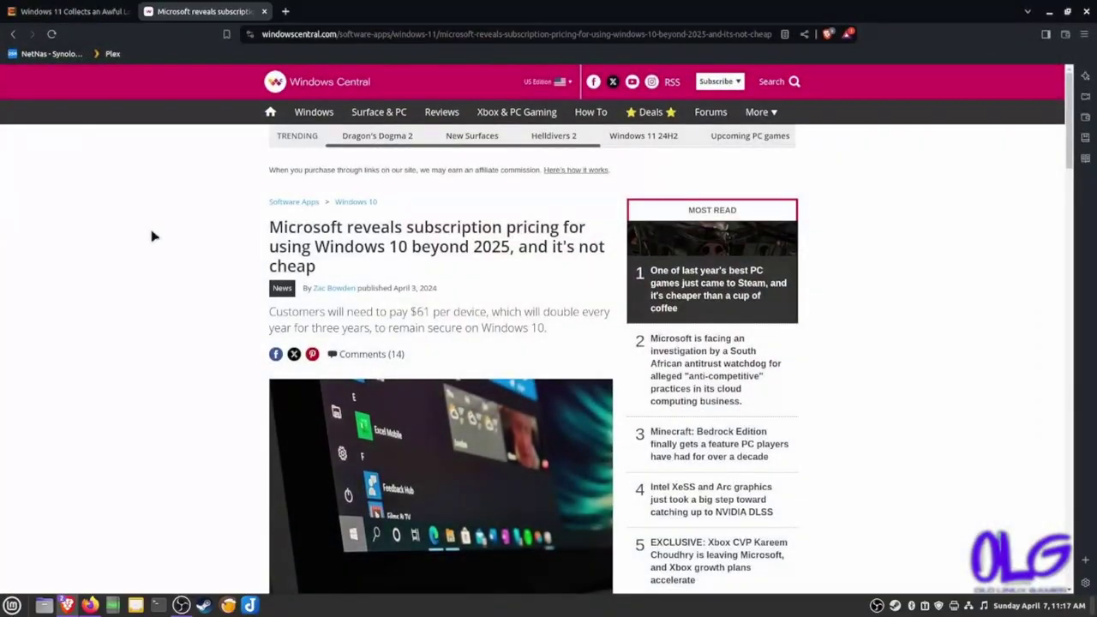
In the Windows Central article, select the bullet saying Windows 10 update pricing starts at $61
scroll(171, 233, down, 3)
scroll(182, 232, up, 1)
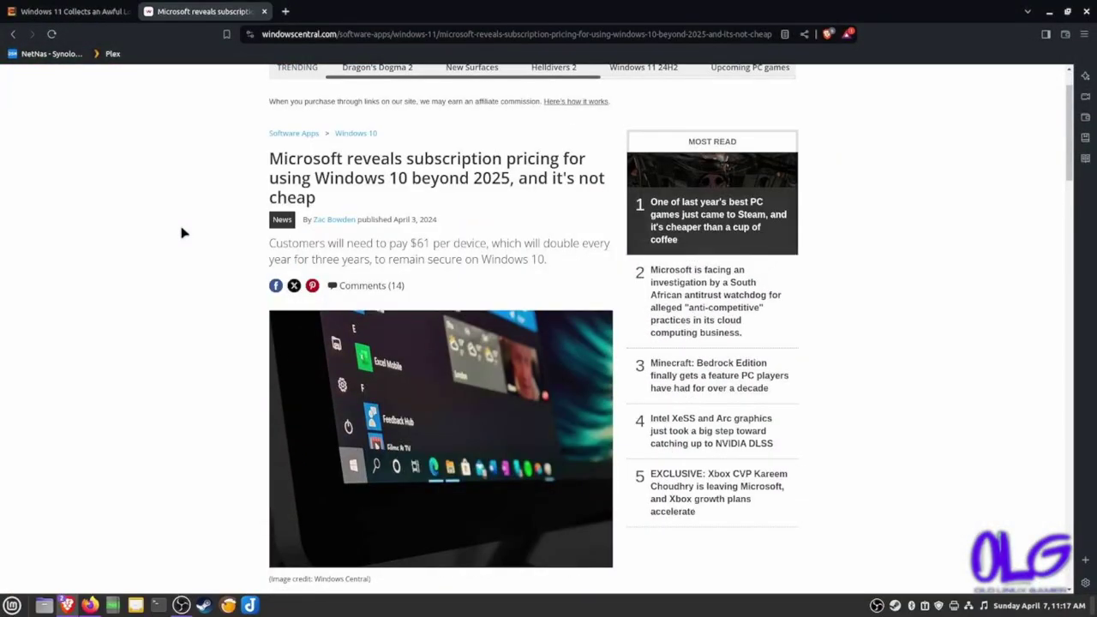
scroll(182, 232, down, 5)
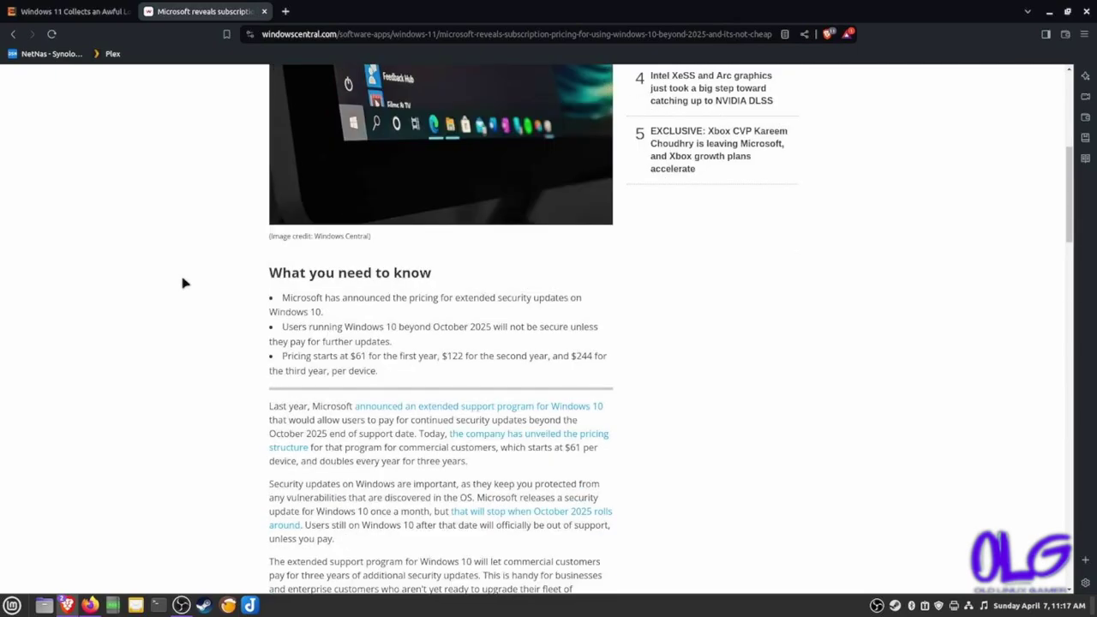
drag(283, 355, 368, 382)
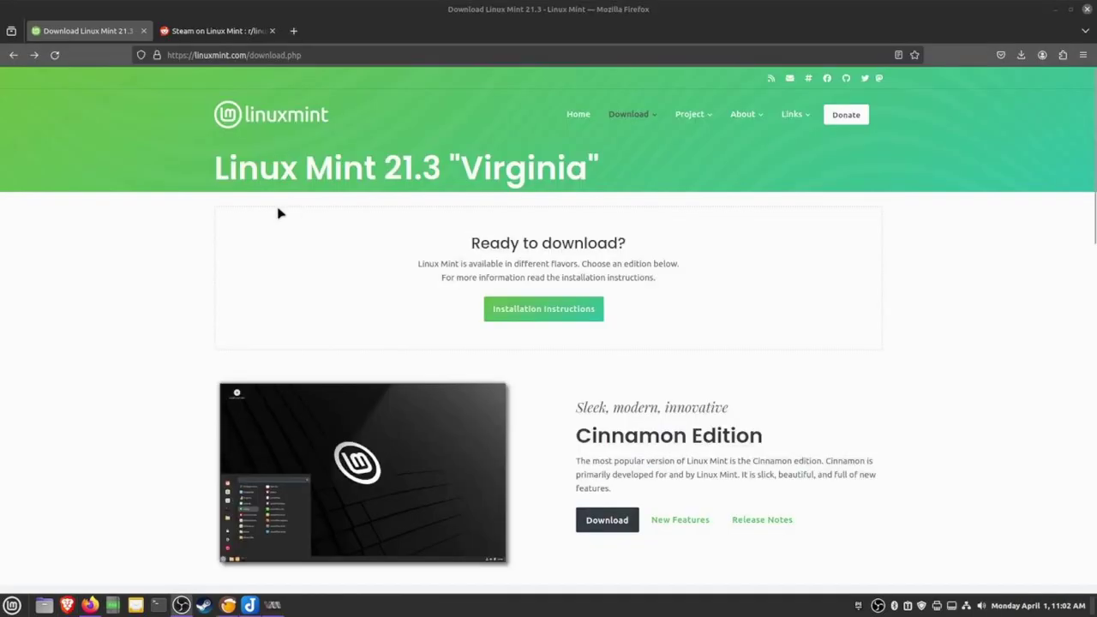
Open the Linux Mint 21.3 Cinnamon Edition download page from linuxmint.com/download.php
scroll(282, 211, down, 4)
scroll(118, 261, up, 2)
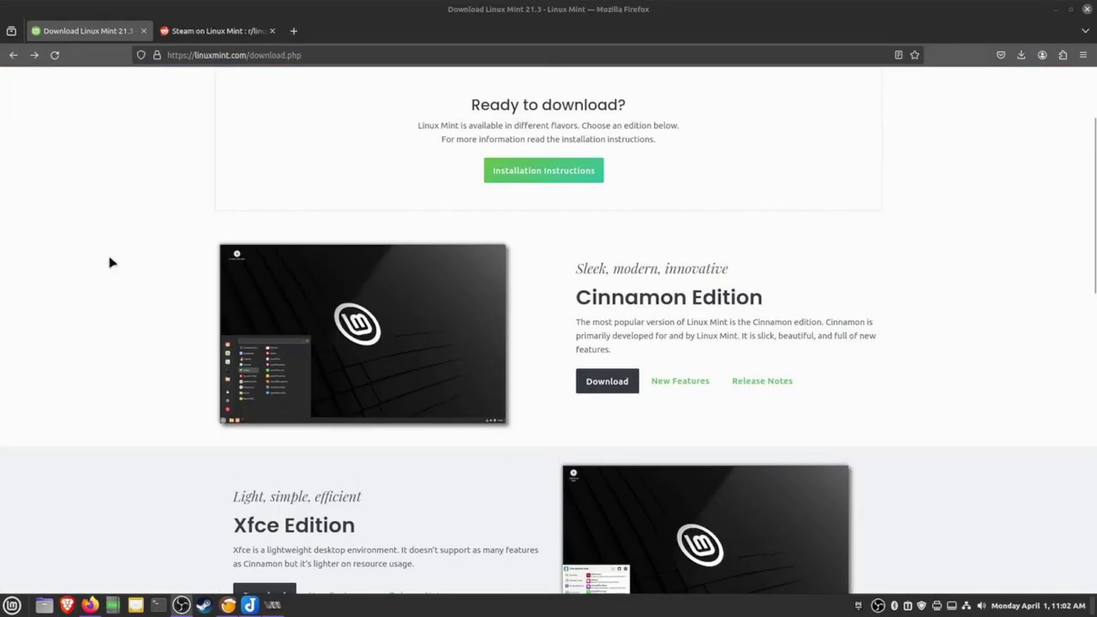
scroll(89, 308, down, 3)
scroll(89, 308, down, 5)
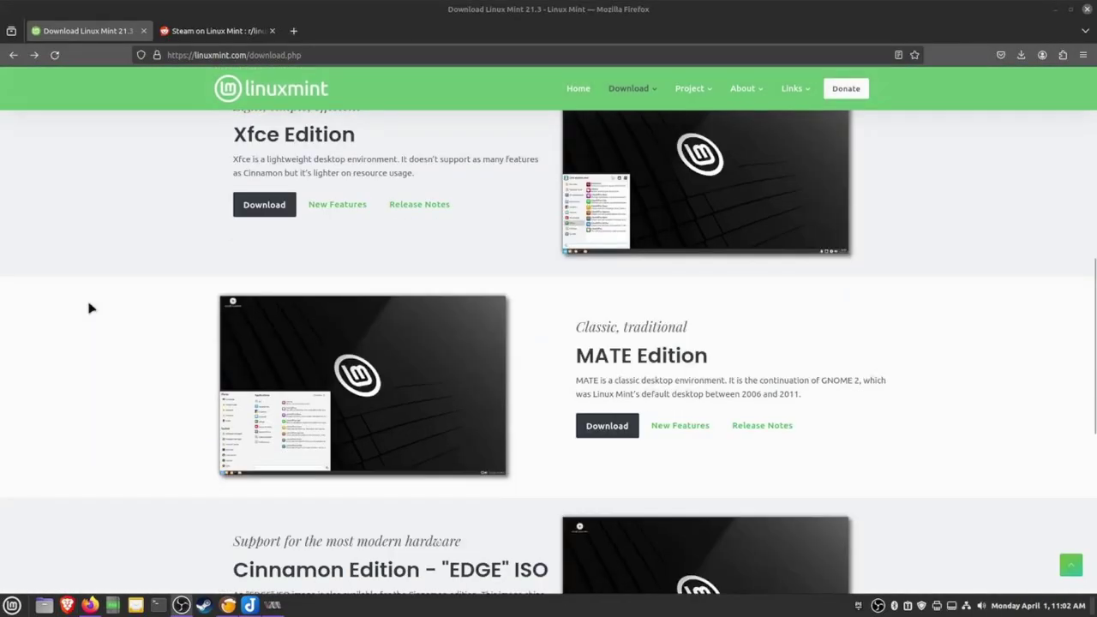
scroll(89, 308, up, 6)
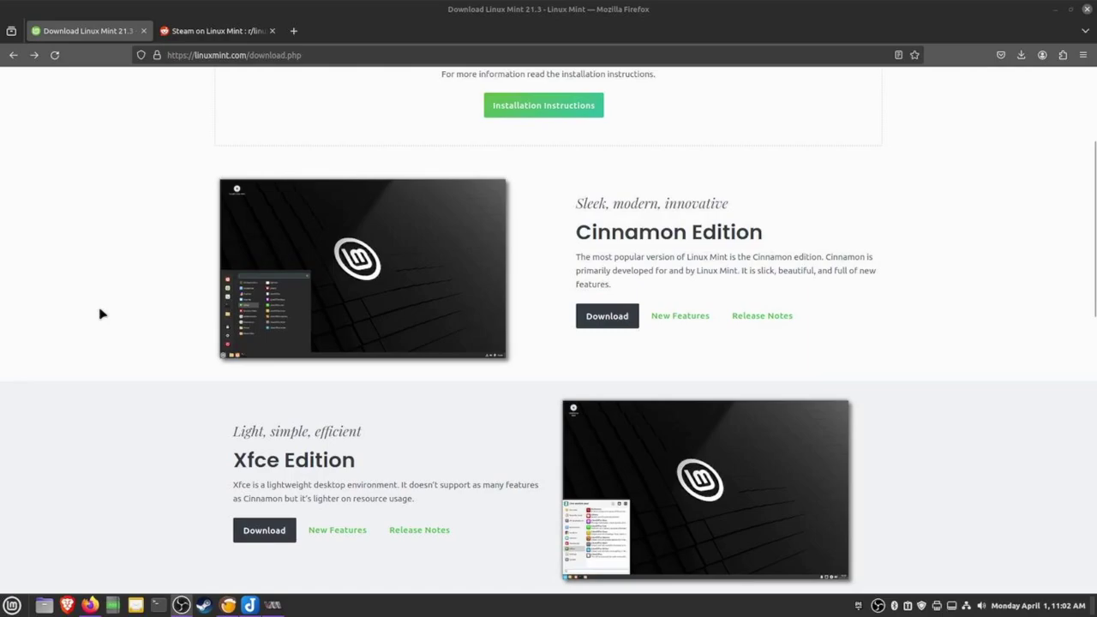
scroll(564, 366, down, 10)
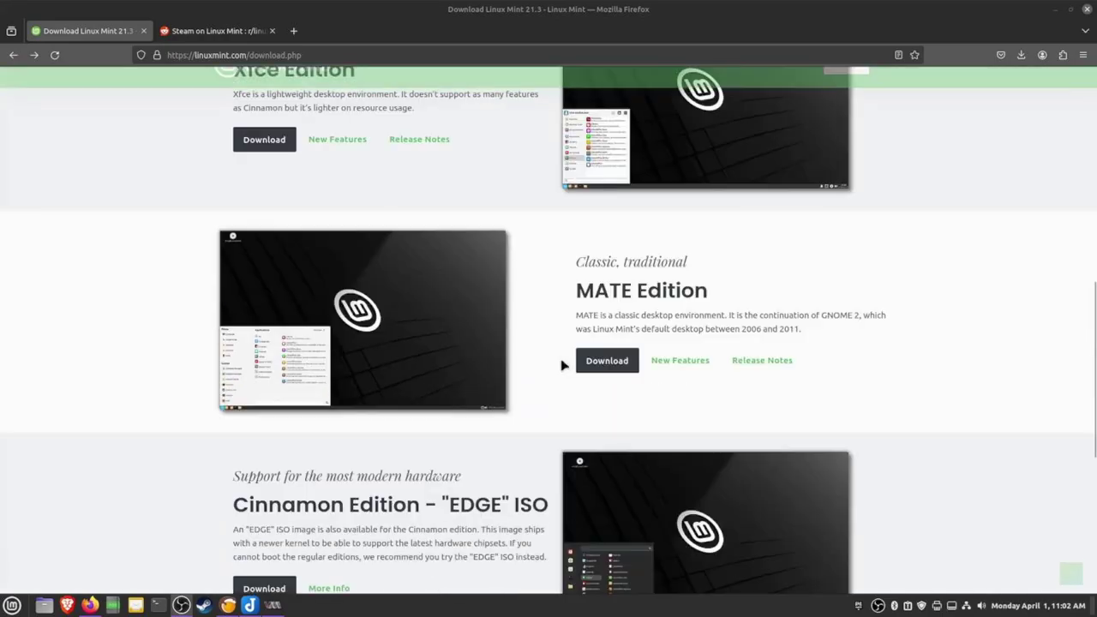
scroll(441, 332, up, 3)
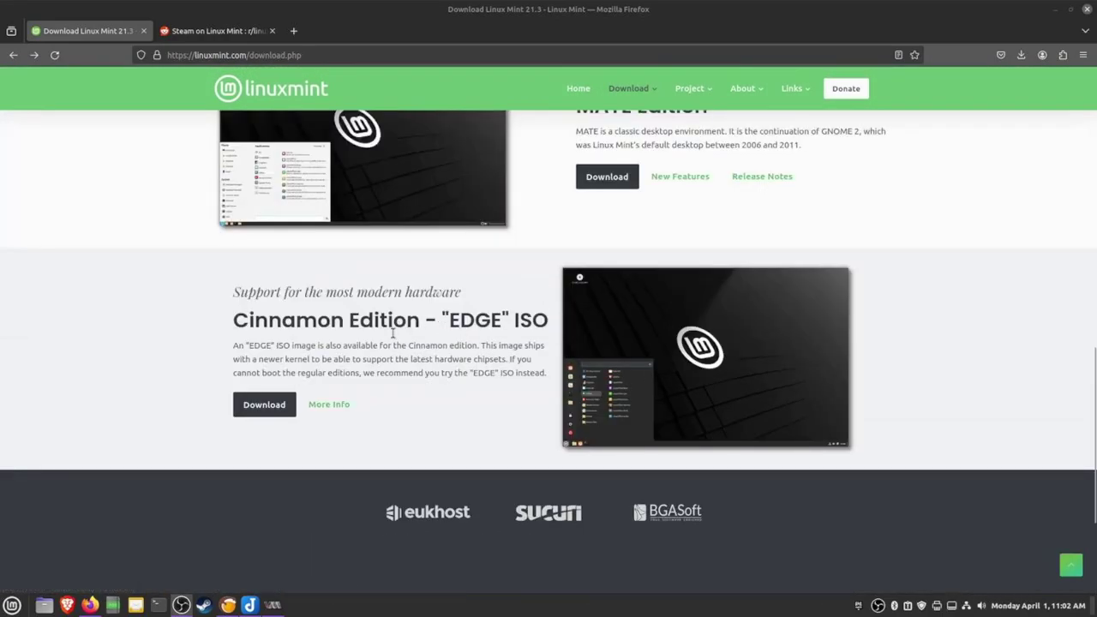
scroll(402, 364, up, 6)
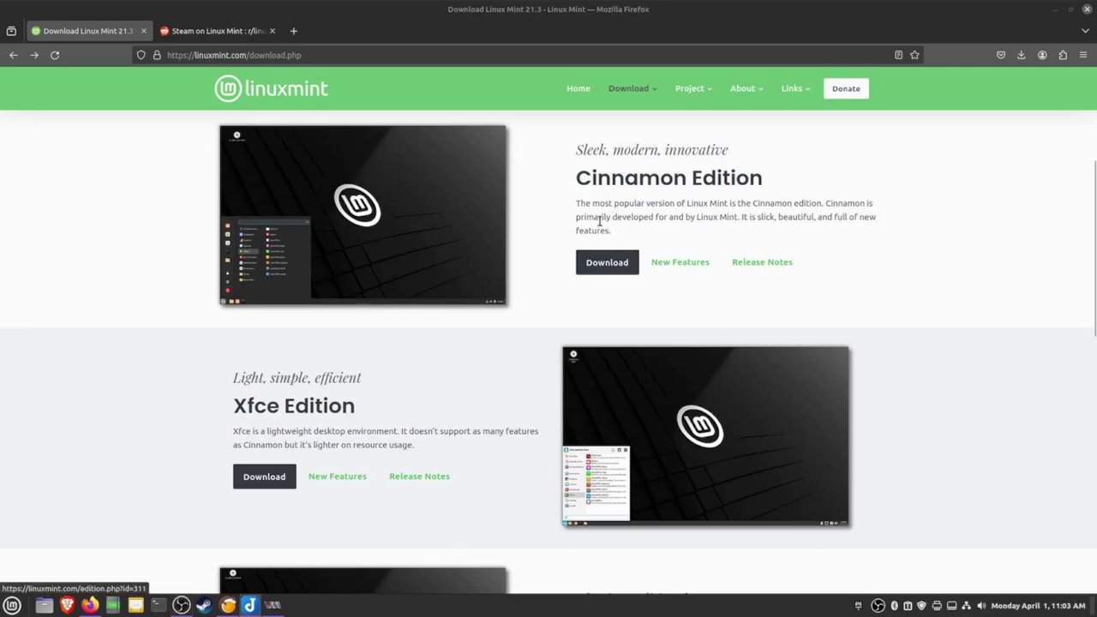
click(608, 265)
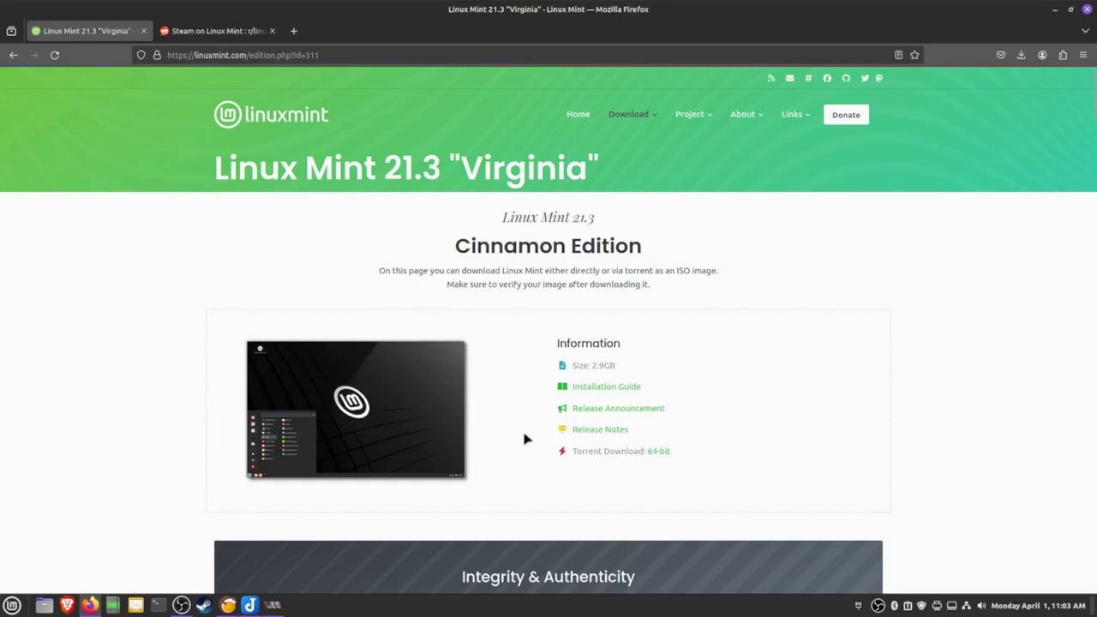
Scroll down to the table of download mirrors
scroll(522, 432, down, 4)
scroll(421, 424, down, 3)
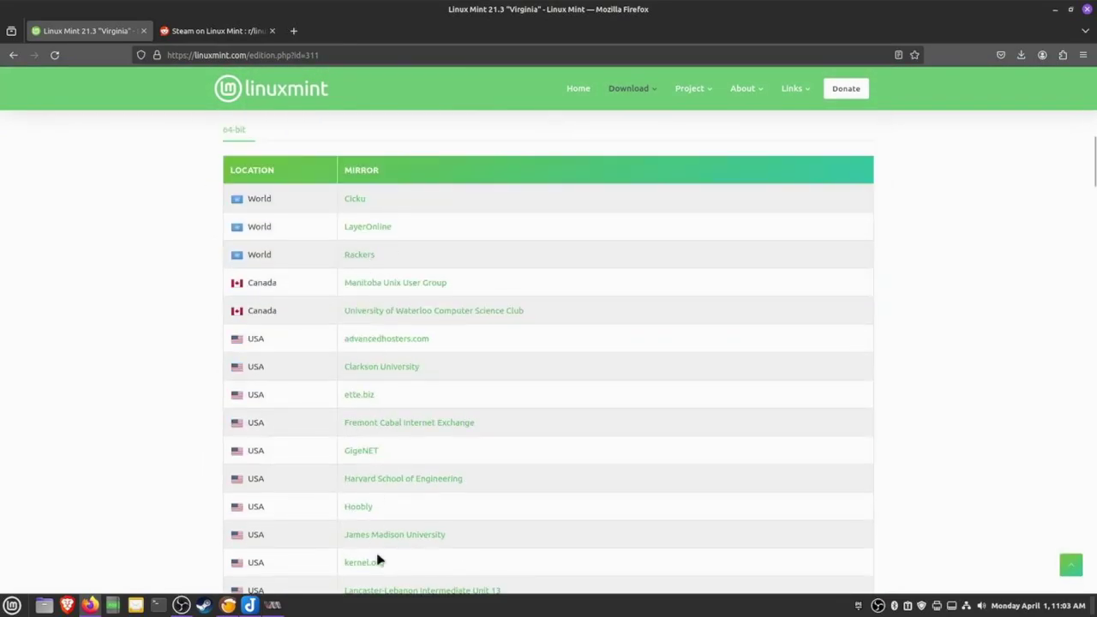
scroll(376, 386, down, 1)
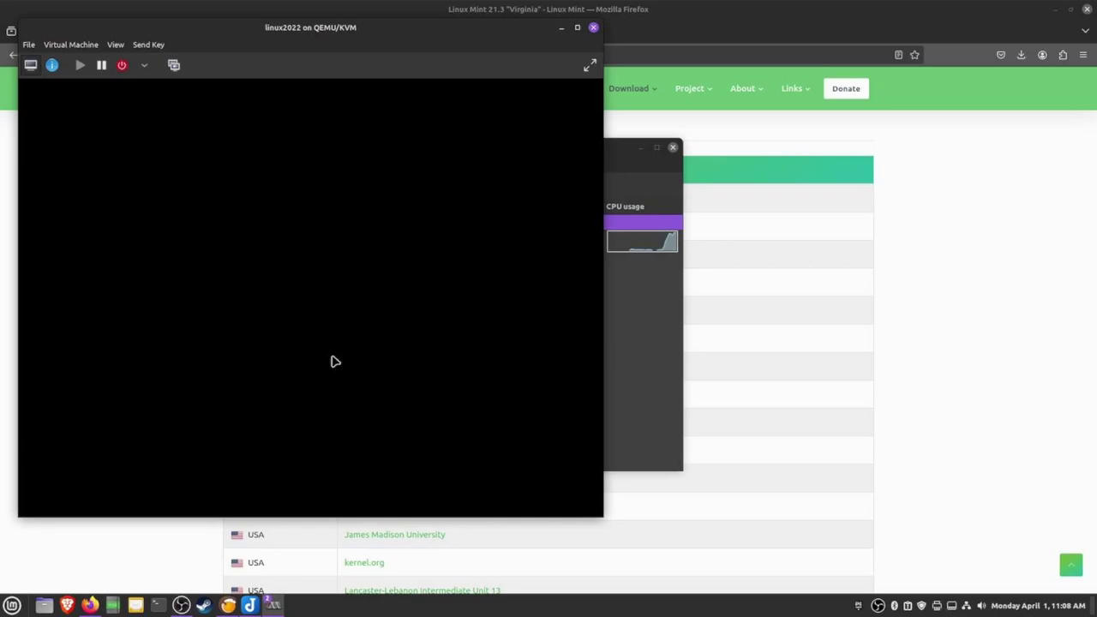
Permanently dismiss the live desktop's network connection notice with 'Don't show this message again'
click(417, 138)
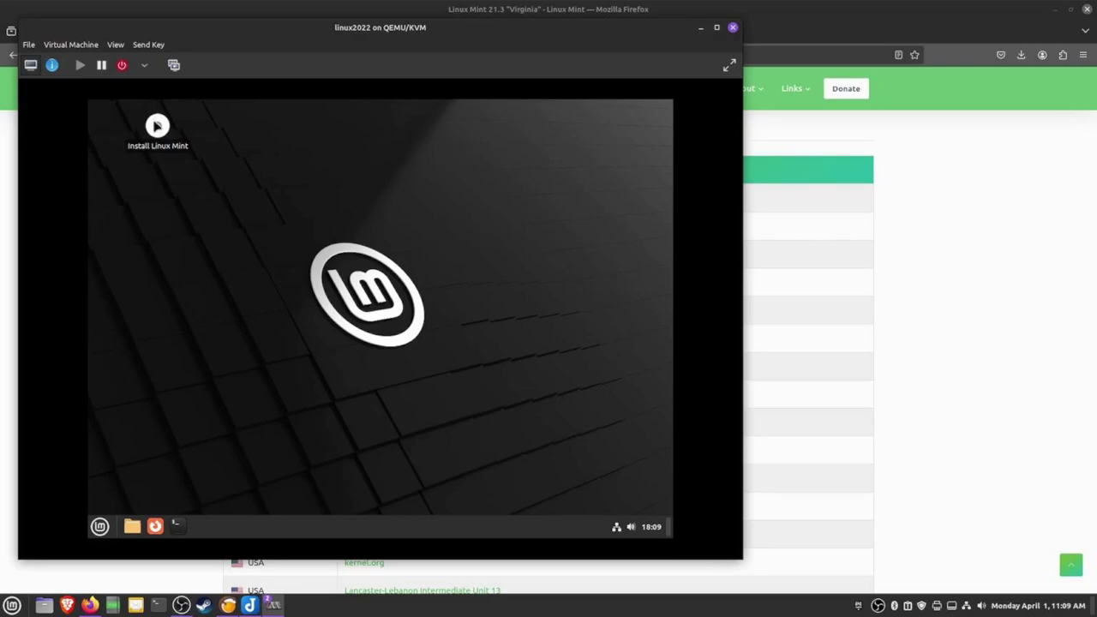
Launch the Linux Mint installer and start an erase-disk install with default keyboard and codec settings
double_click(159, 129)
click(570, 427)
click(570, 427)
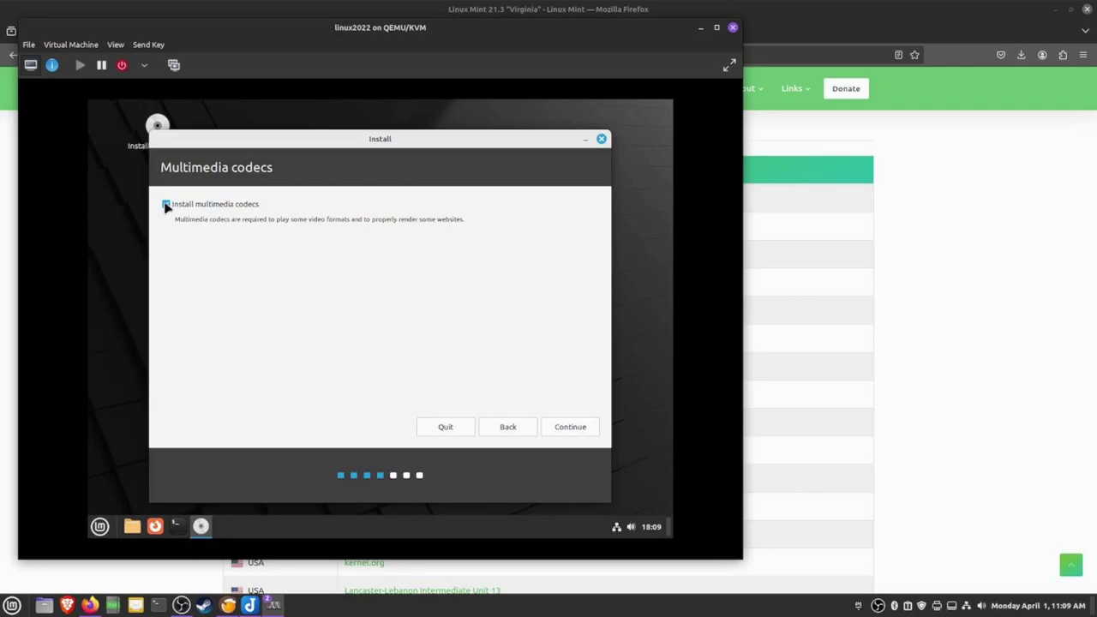
click(570, 427)
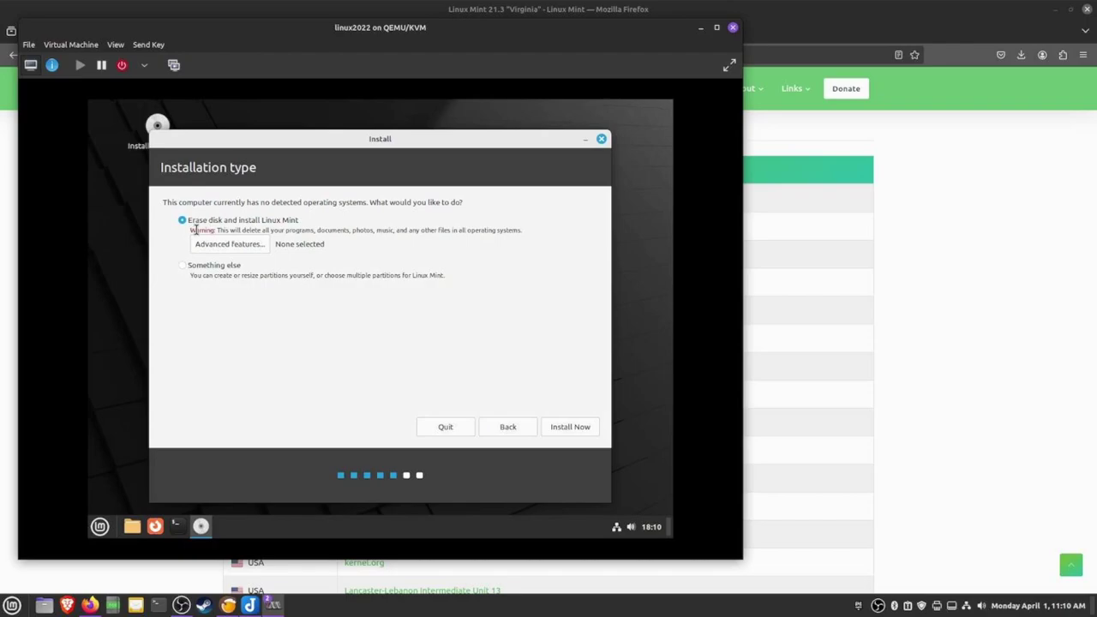
click(569, 426)
click(542, 389)
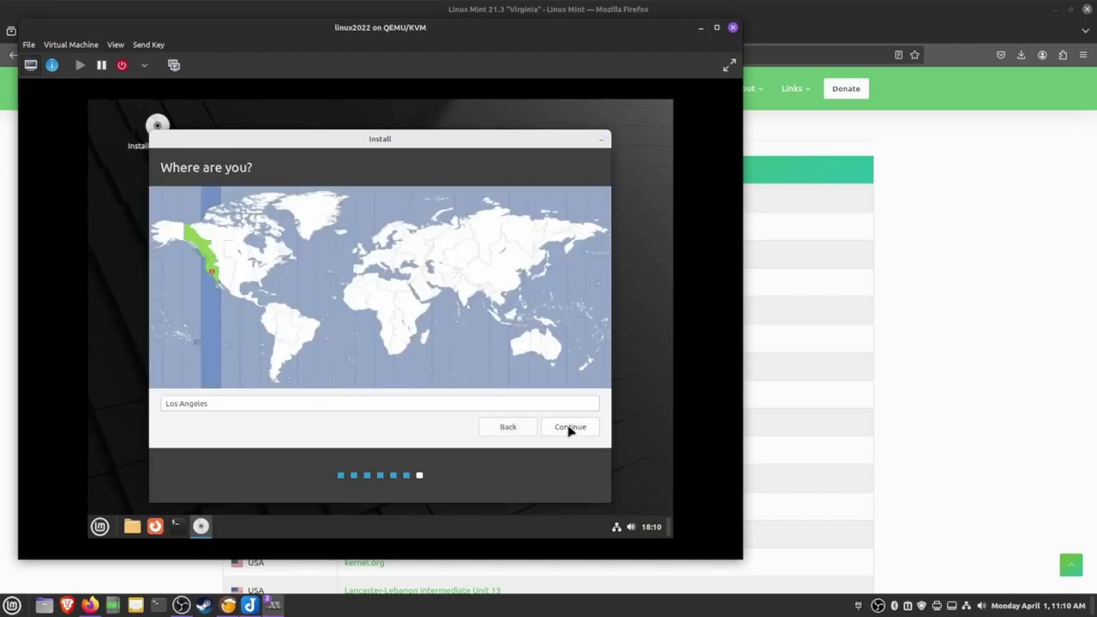
Accept the Los Angeles time zone, fill in the user account details, and begin installation
click(570, 426)
text(test)
key(Tab)
key(Tab)
key(Tab)
text(123)
key(Tab)
text(123)
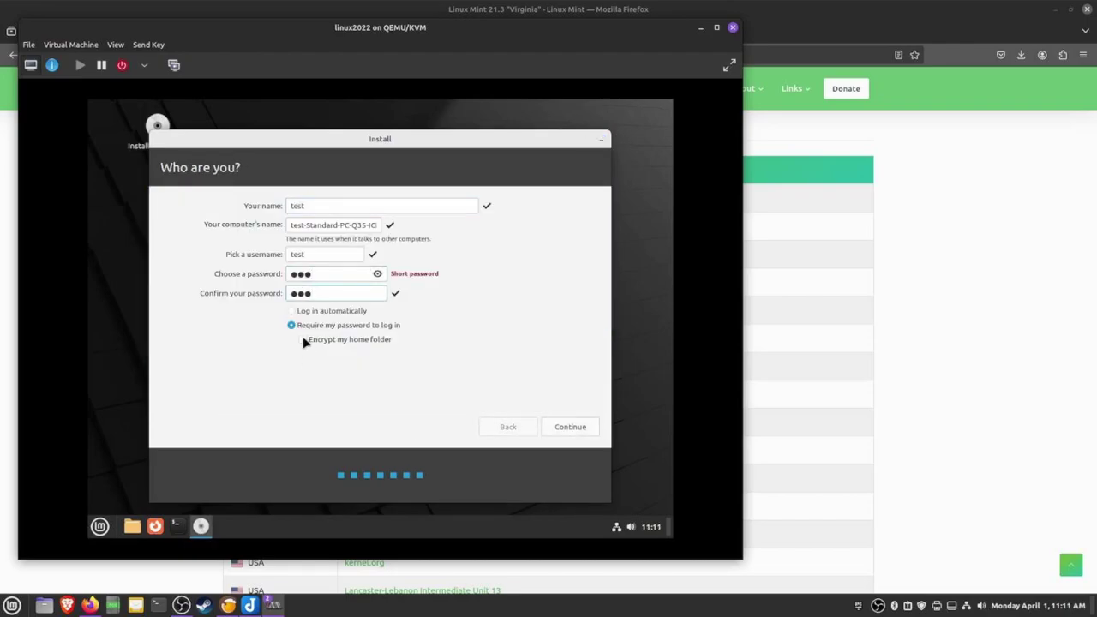
click(572, 428)
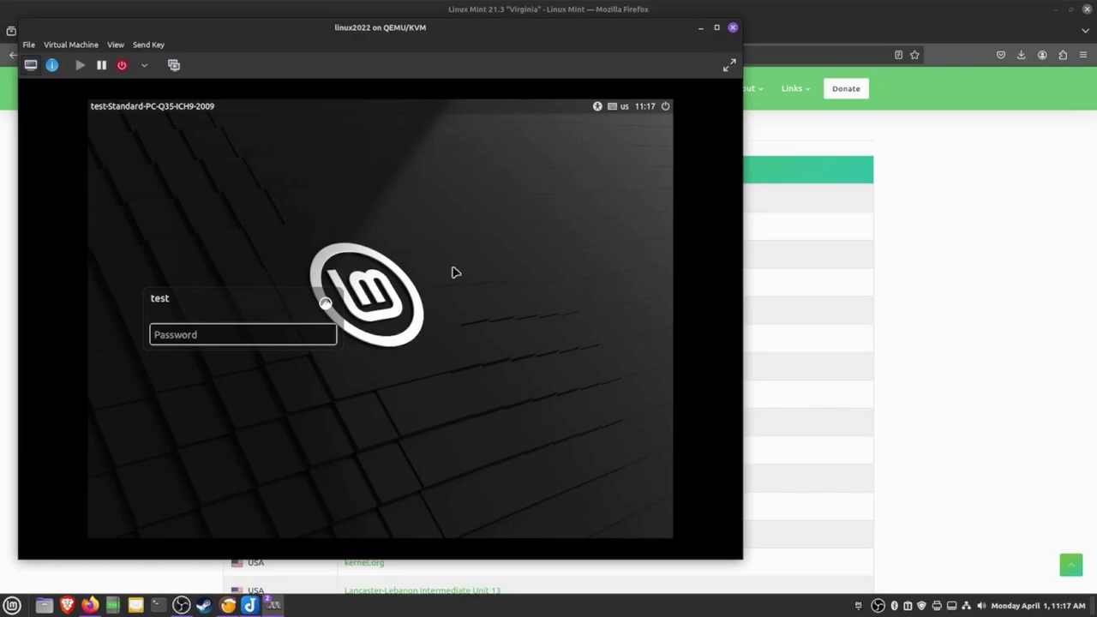
Log in, dismiss the wired connection notice, and stop the Welcome screen from showing at startup
text(tes)
key(Return)
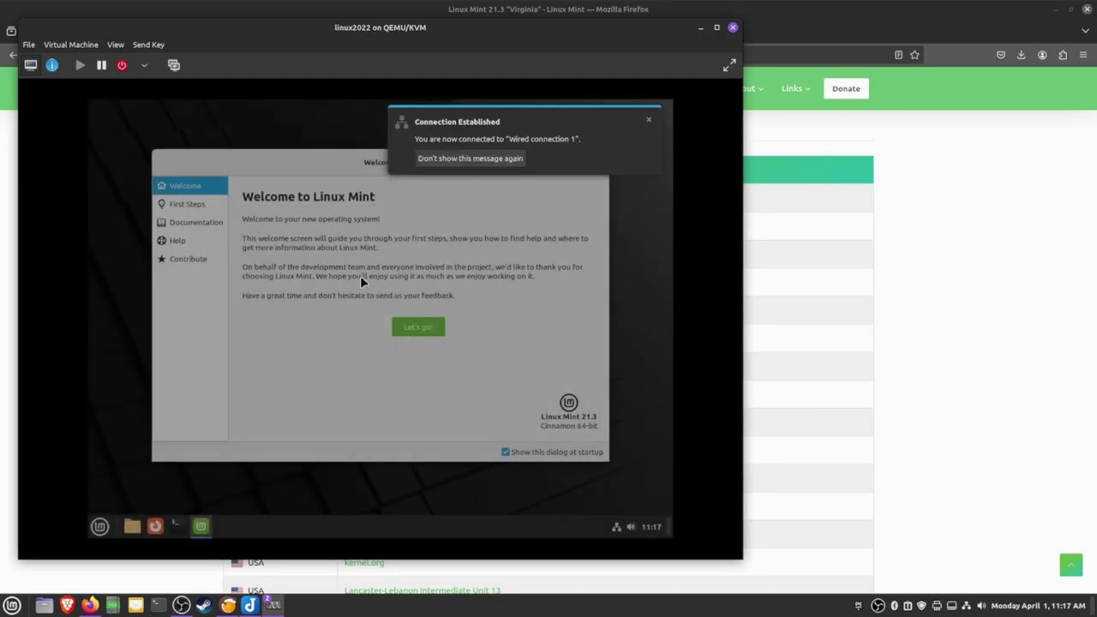
click(503, 164)
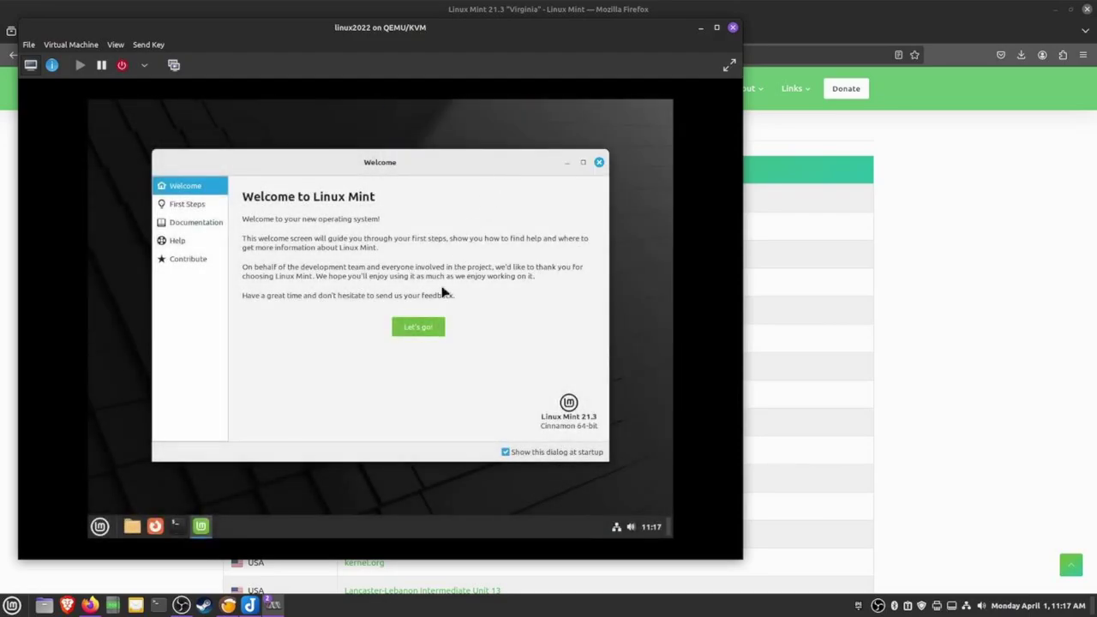
click(505, 453)
click(600, 163)
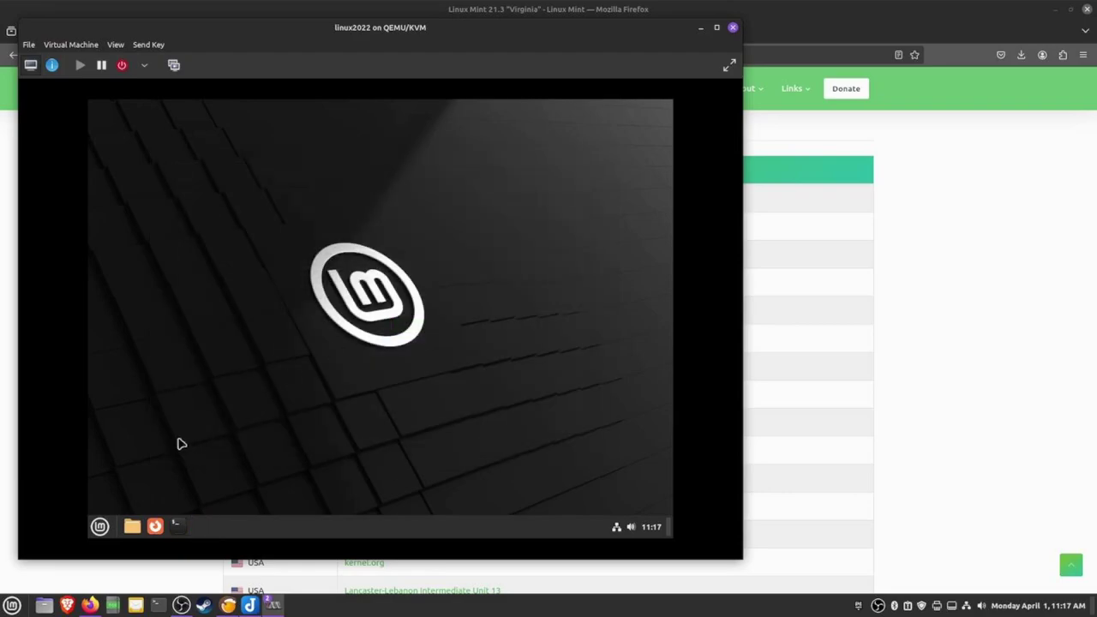
Run 'sudo apt update' in a terminal, authenticating with the administrator password
click(180, 527)
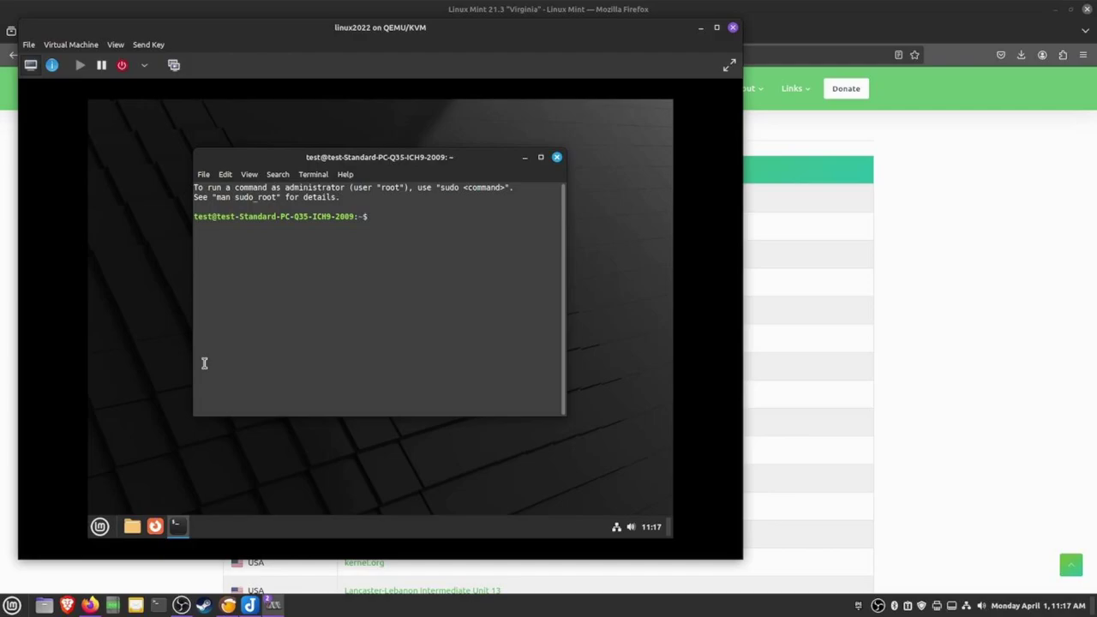
text(sudo apt update)
key(Return)
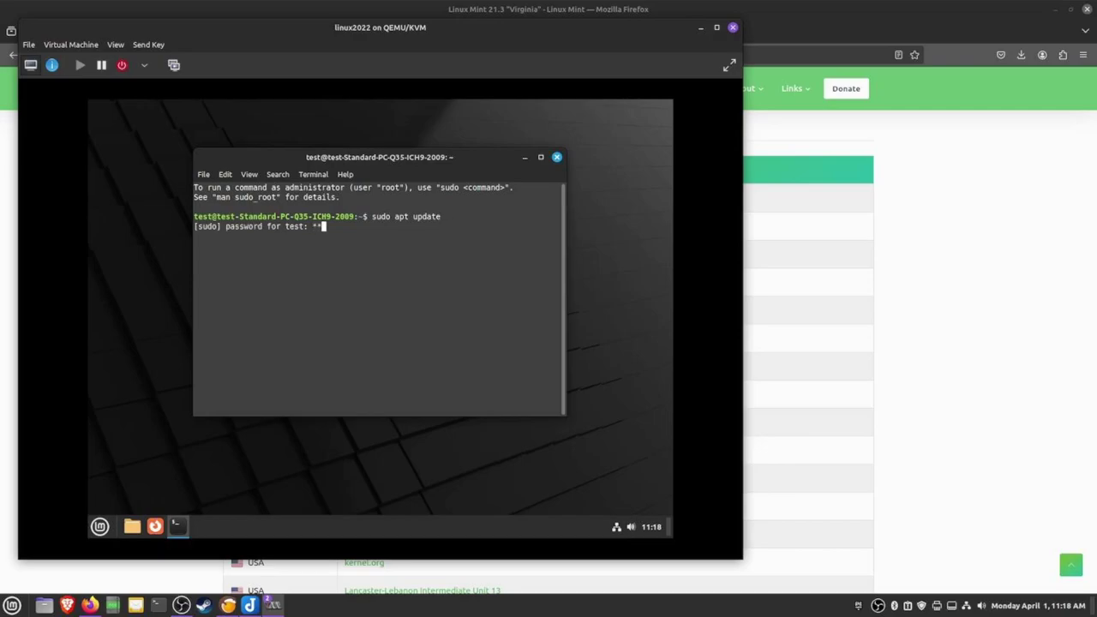
key(Return)
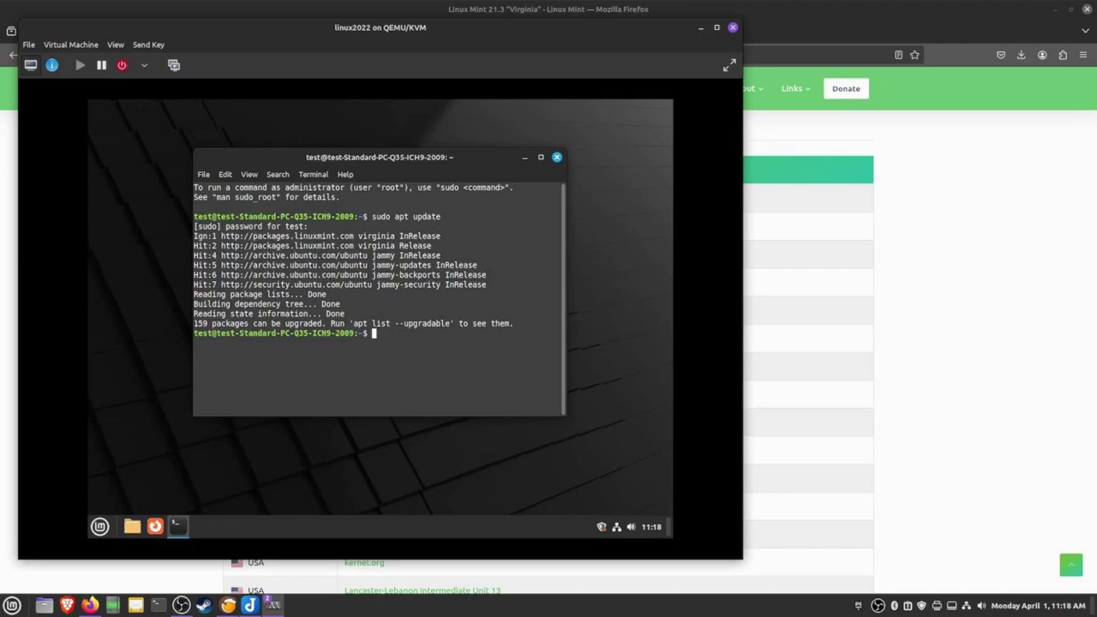
Update the Update Manager itself, authenticating with the administrator password
click(601, 527)
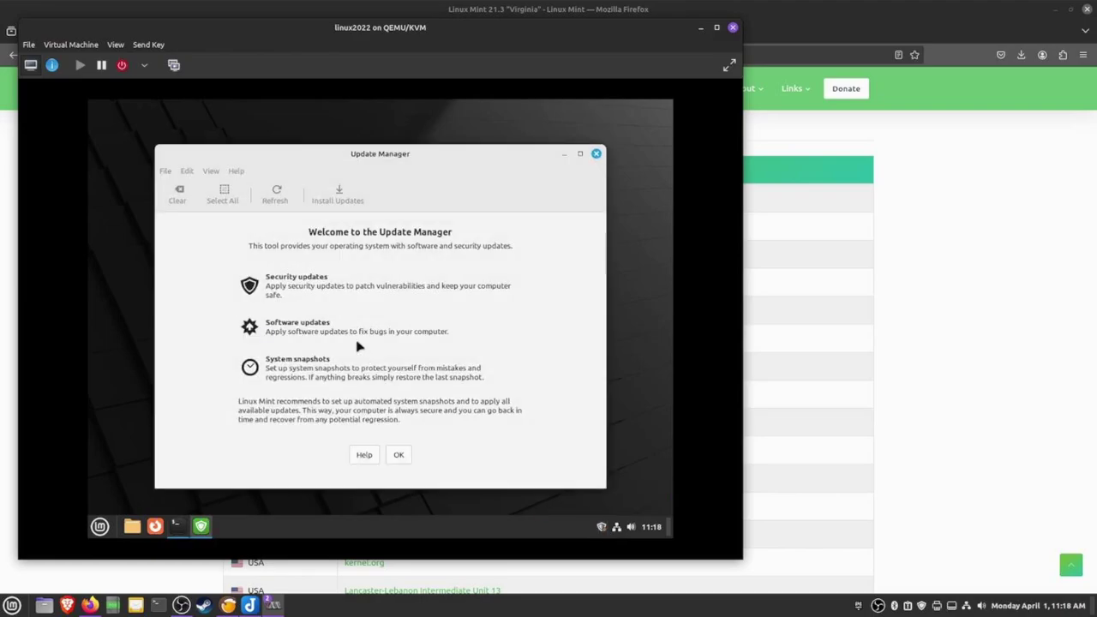
click(398, 455)
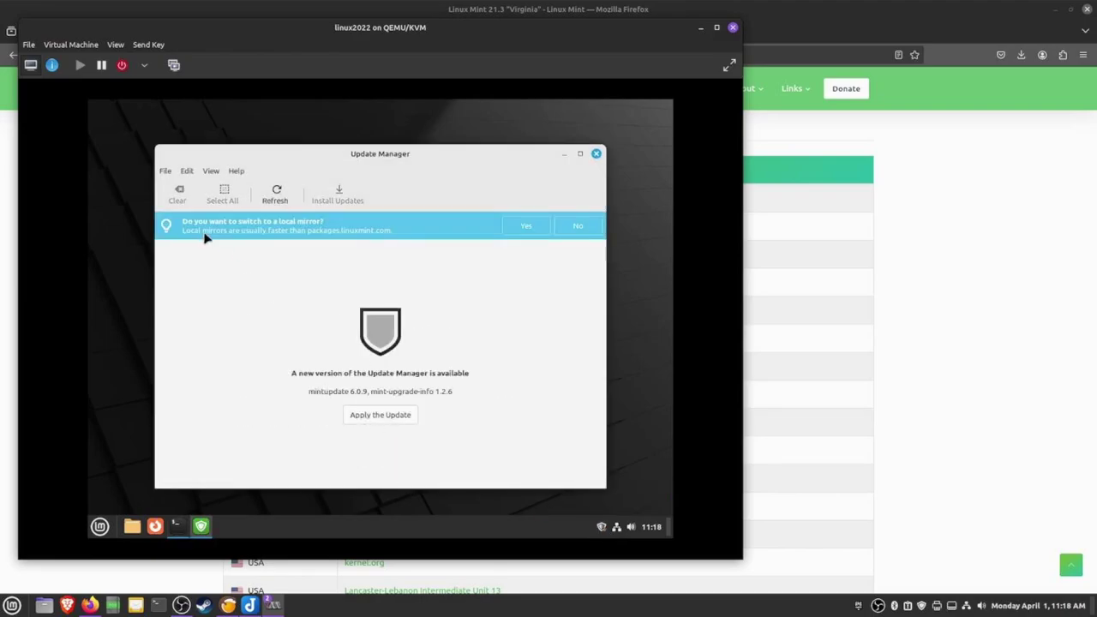
click(382, 419)
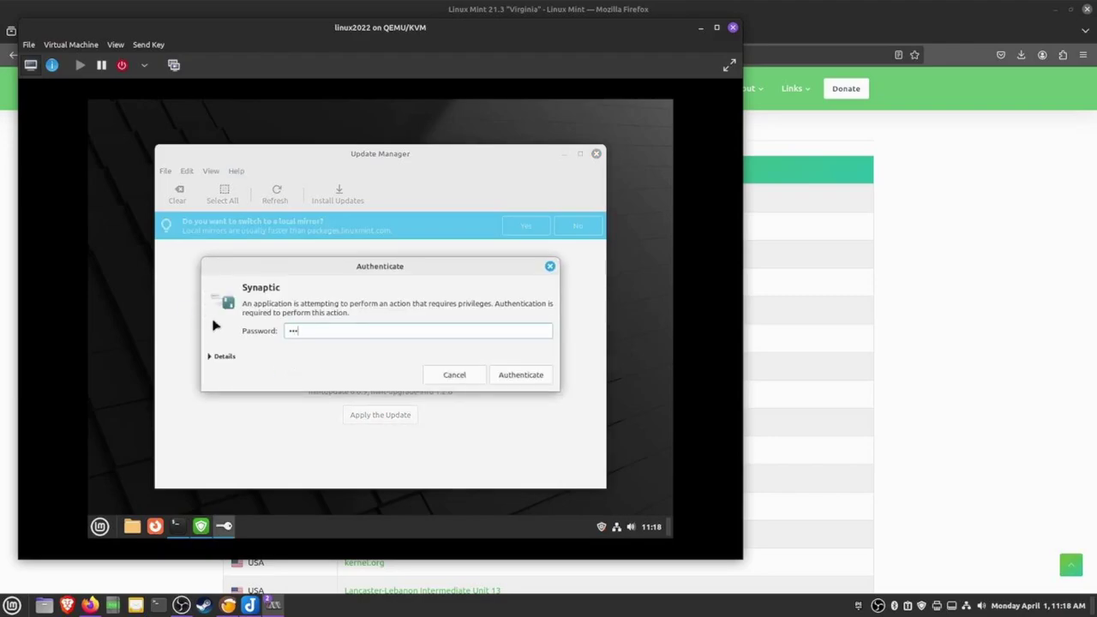
key(Return)
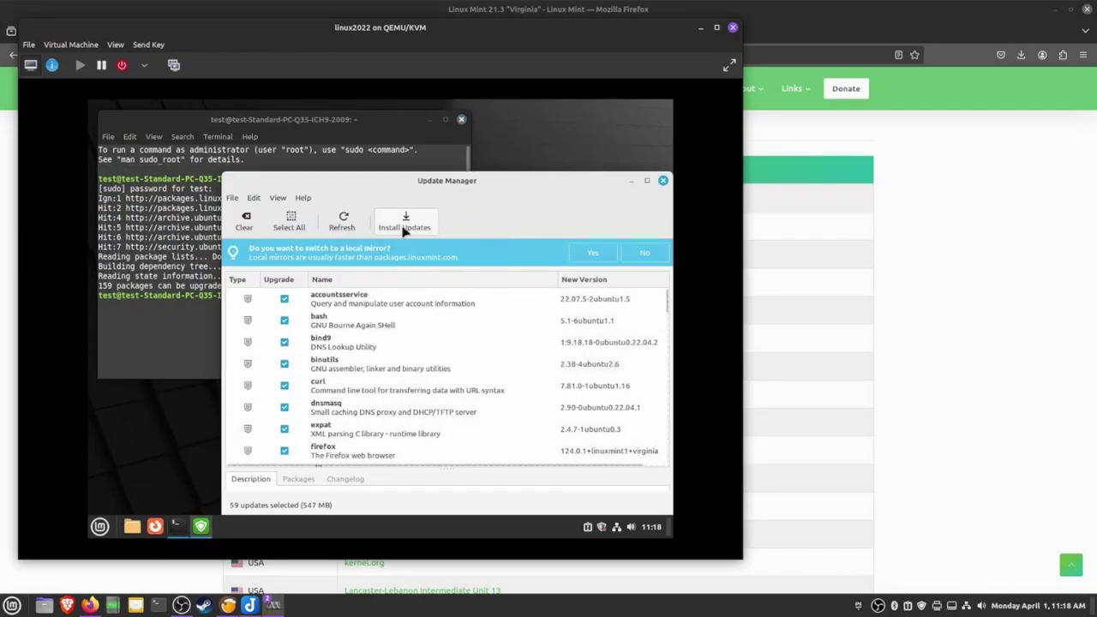
Install all pending updates, then close Update Manager and the leftover terminal
click(404, 223)
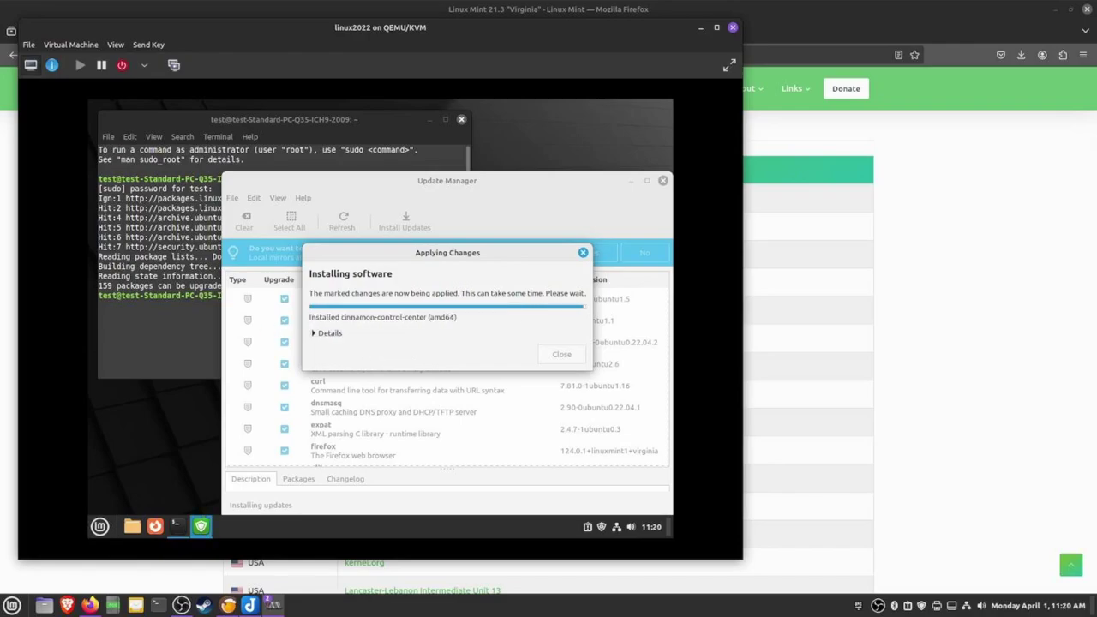
click(662, 180)
key(ctrl+d)
Open Software Manager from the Mint menu and search for steam
click(99, 527)
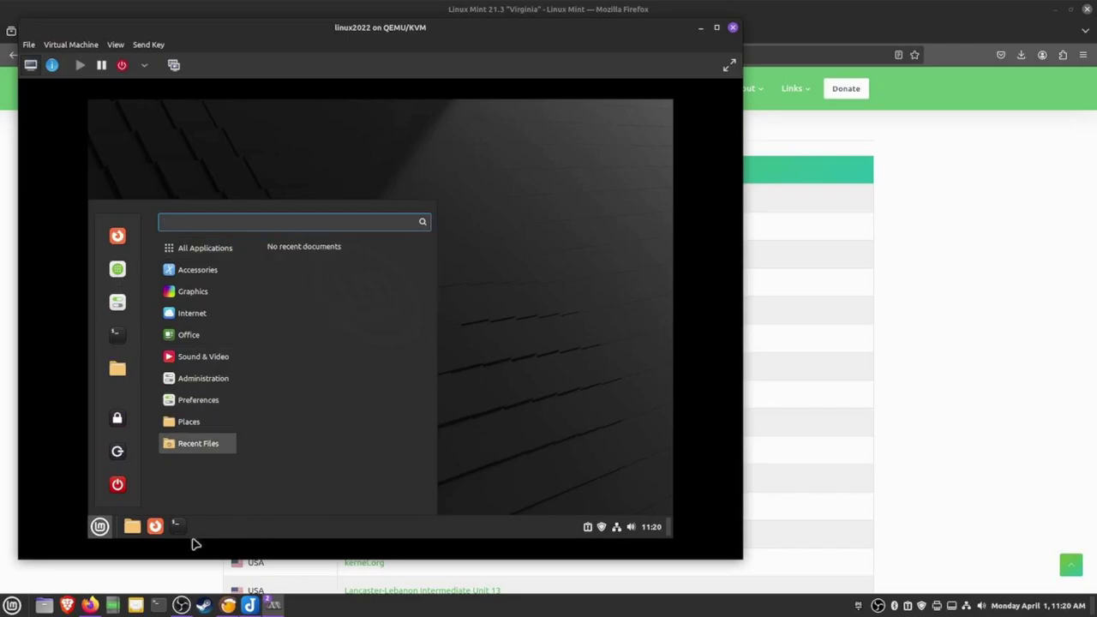
click(117, 269)
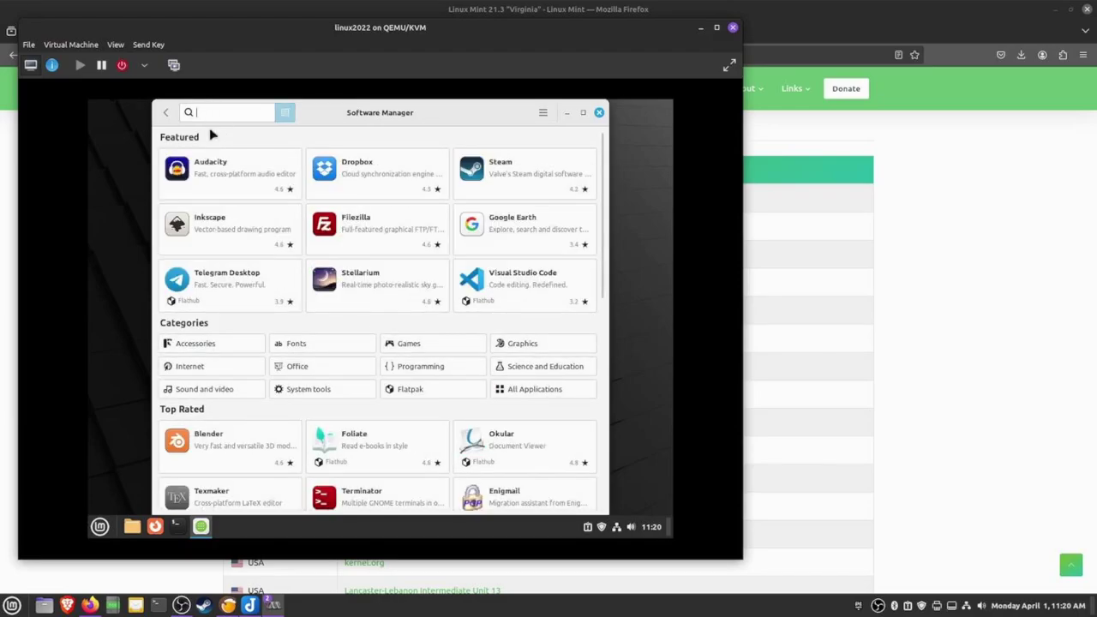
text(te)
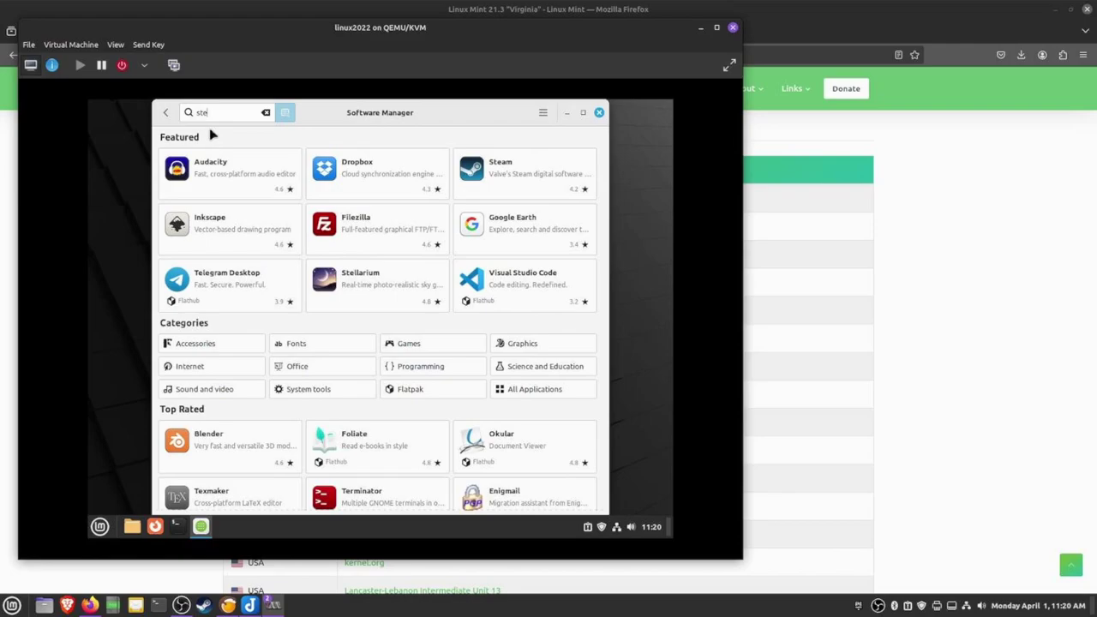
text(am)
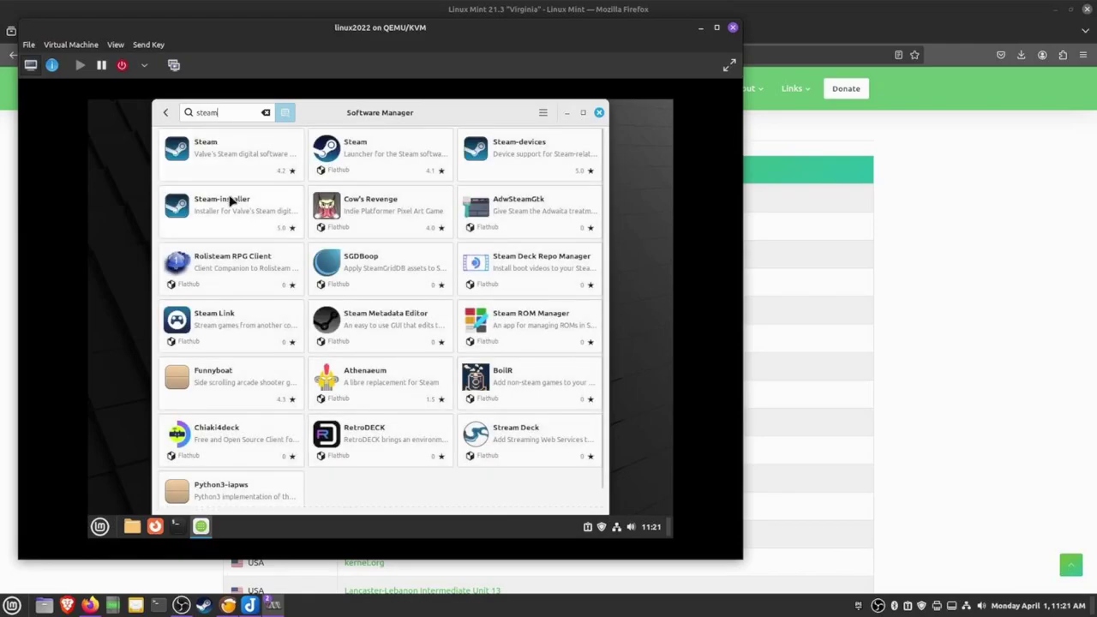
Compare Valve's system-package Steam with the Flathub version, then reopen the system-package details
click(227, 150)
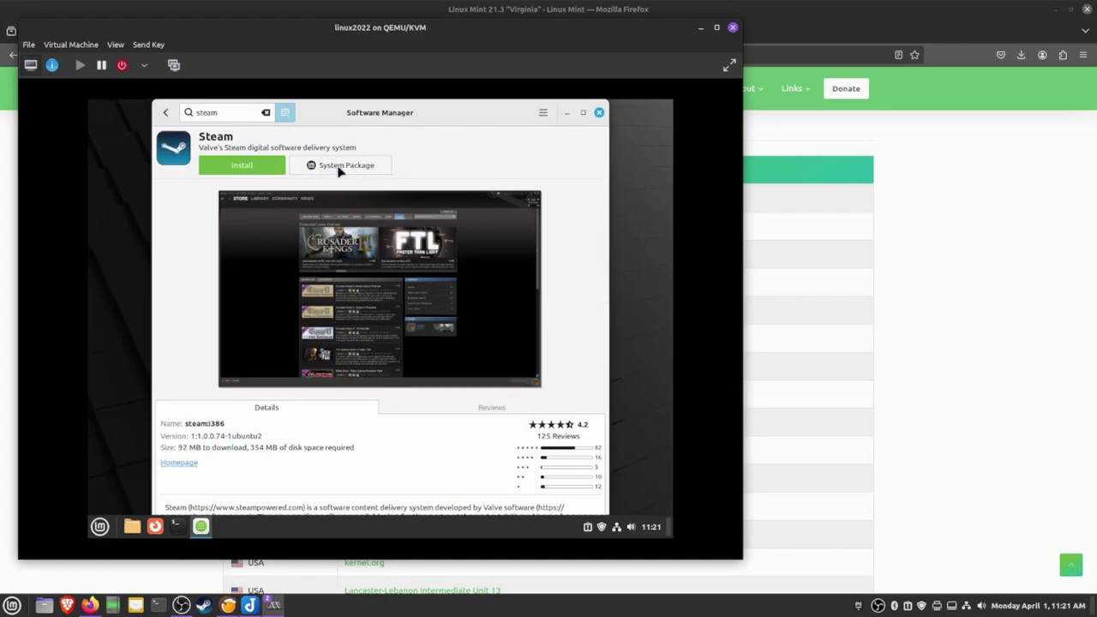
click(166, 113)
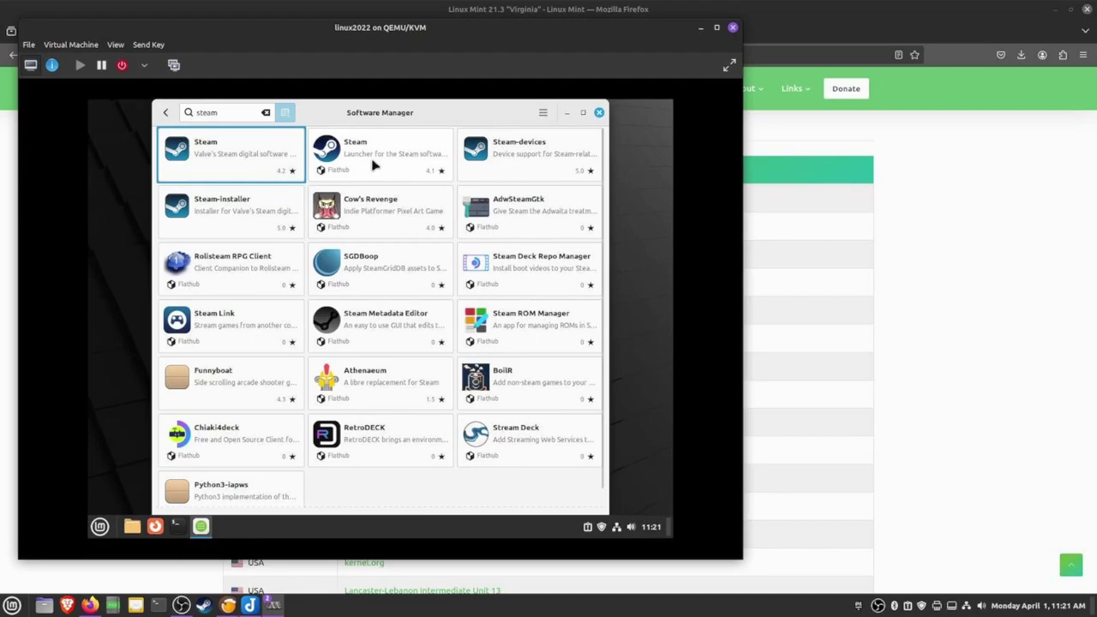
click(373, 166)
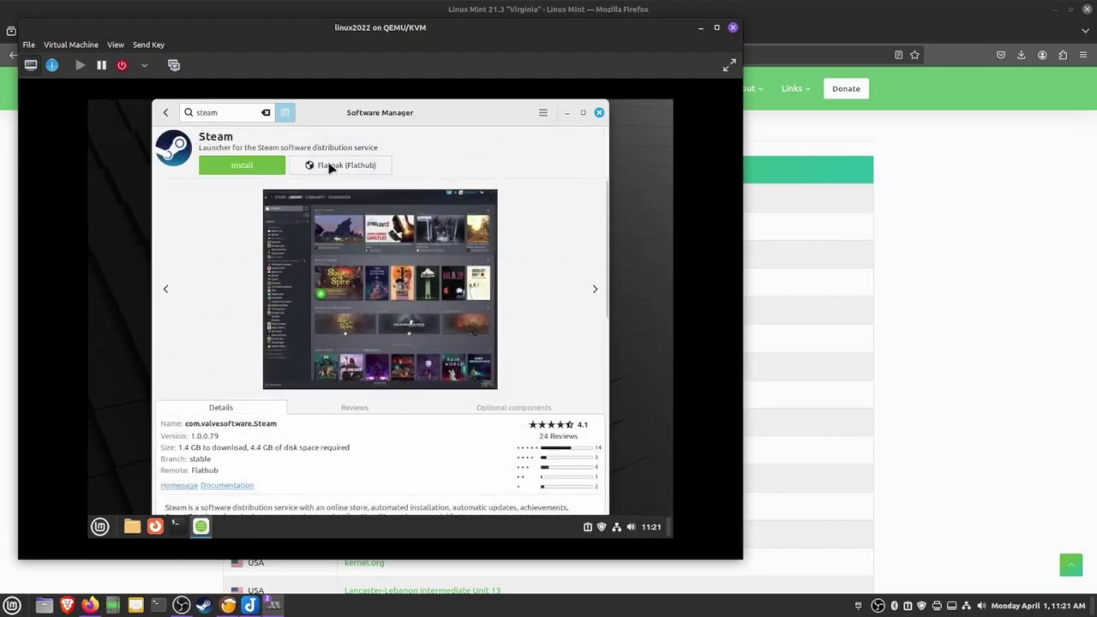
click(165, 112)
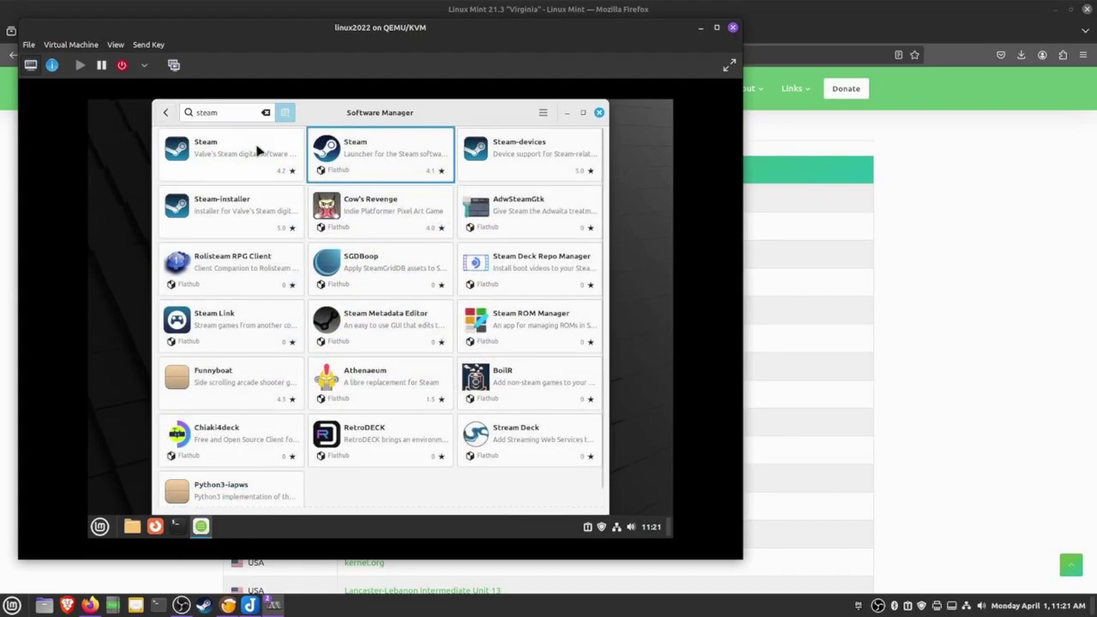
click(257, 151)
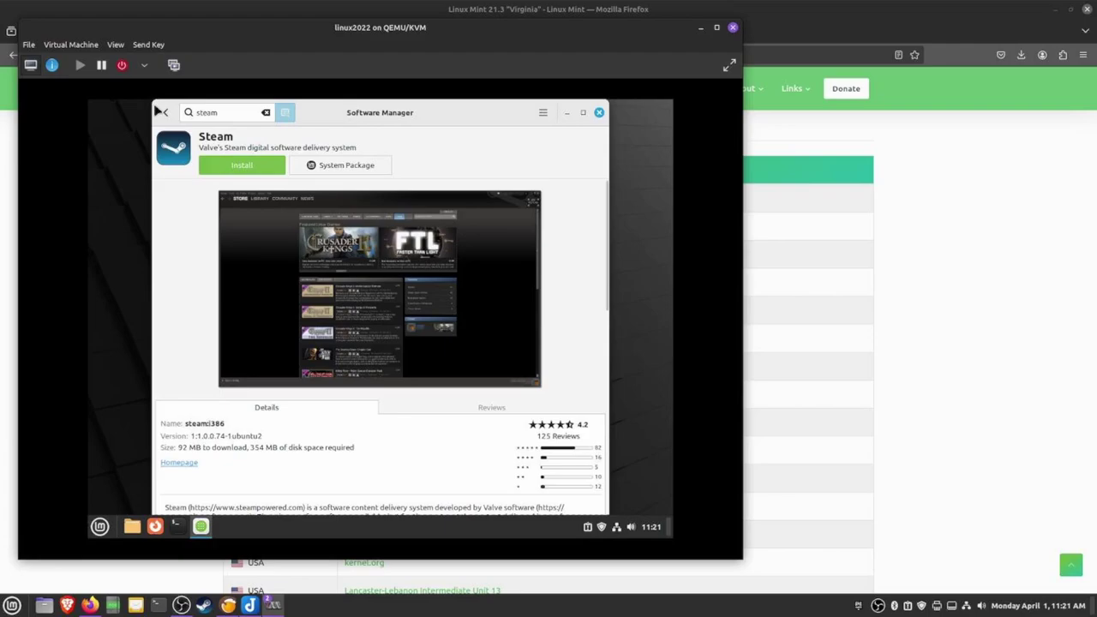
Install system-package Steam, accepting its additional packages and entering the administrator password
click(242, 165)
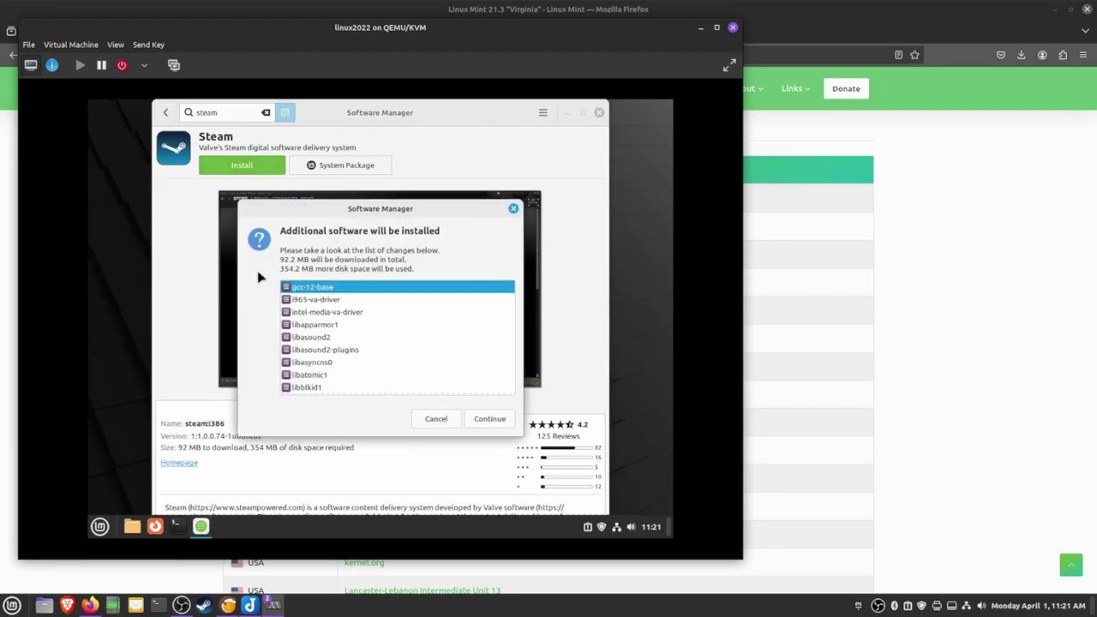
click(490, 420)
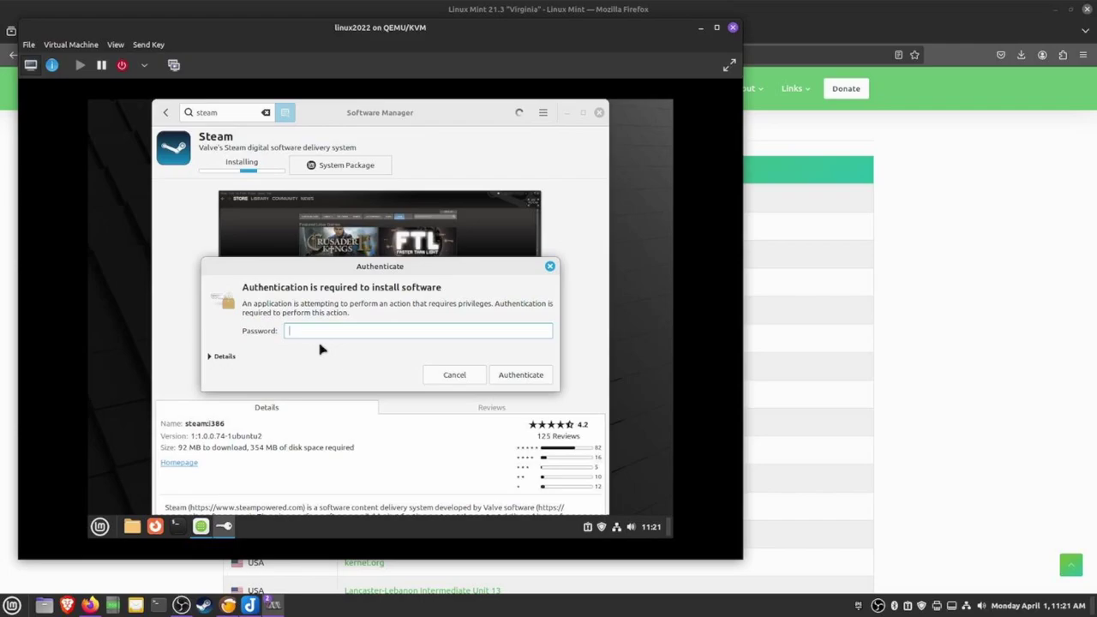
text(•••)
key(Return)
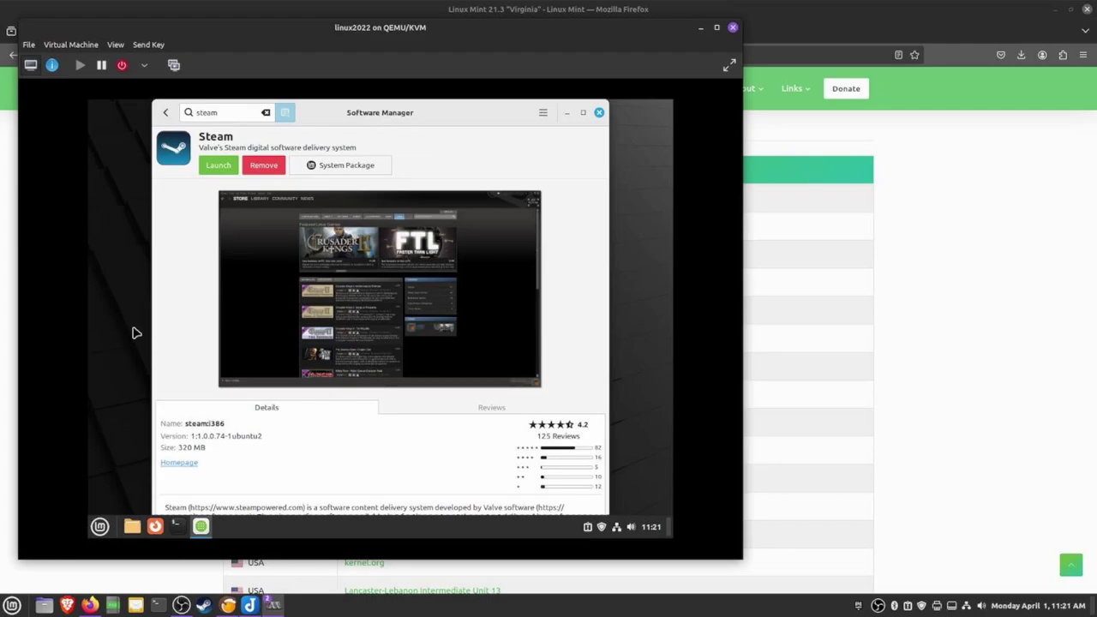
Launch Steam so it starts its first update, then return to Software Manager's search
click(218, 165)
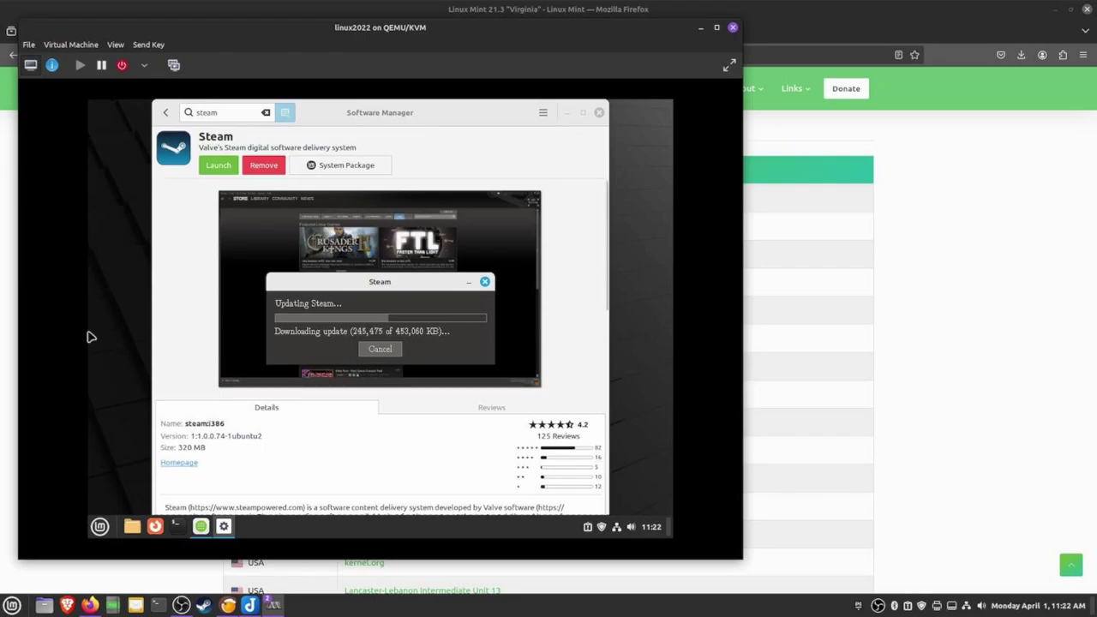
click(100, 526)
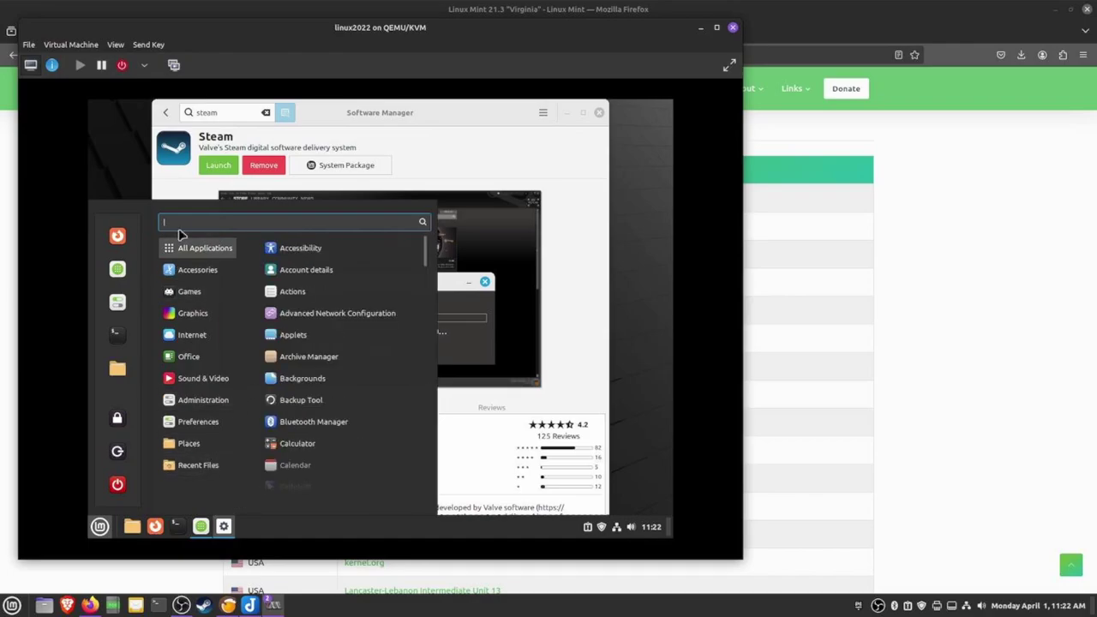
click(103, 157)
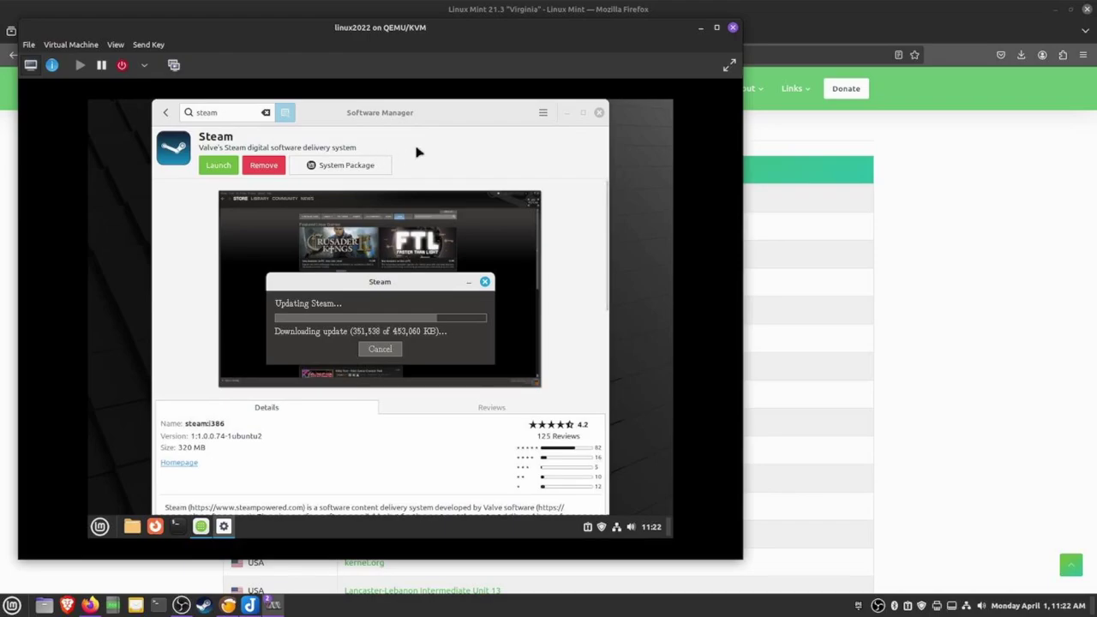
click(241, 112)
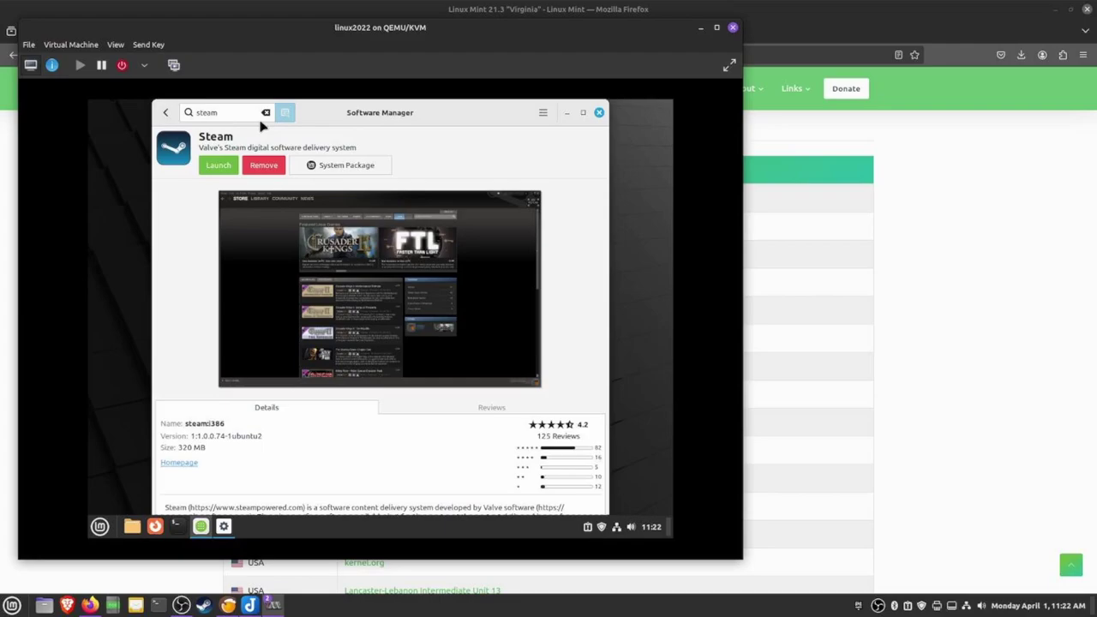
Search for 'lutris' and install its System Package version, accepting the extra required packages
key(BackSpace)
key(BackSpace)
key(BackSpace)
key(BackSpace)
key(BackSpace)
text(lutris)
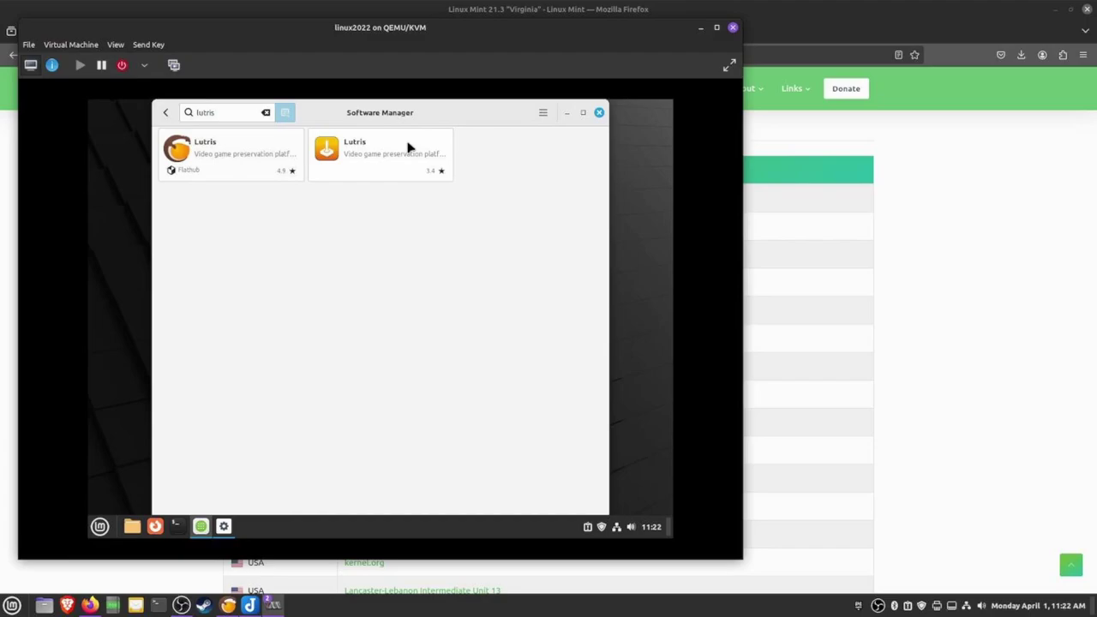
click(367, 159)
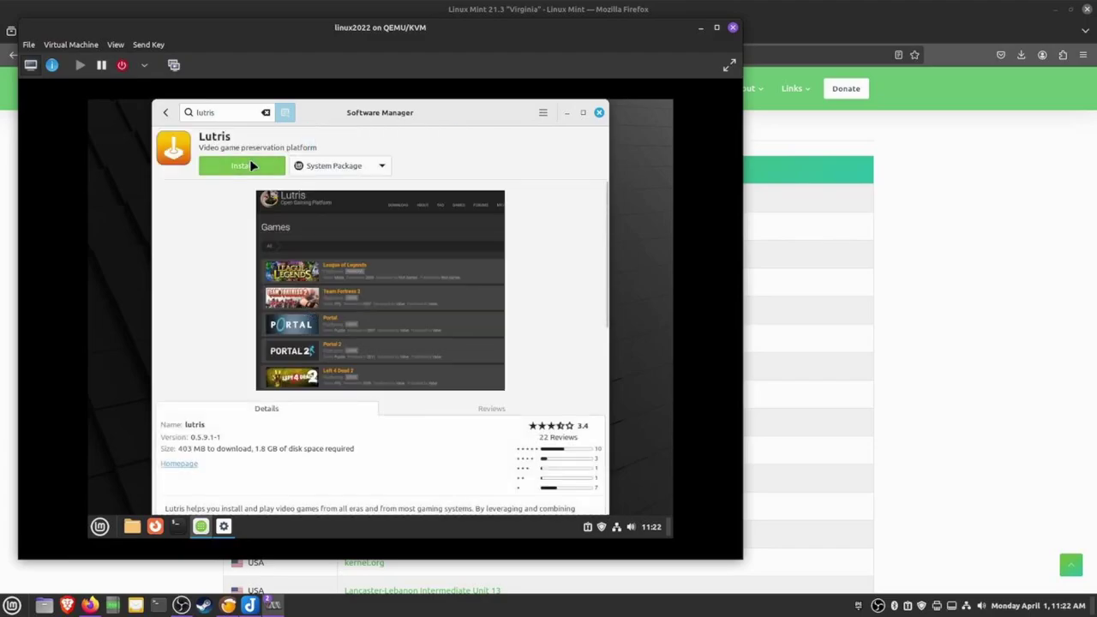
click(251, 165)
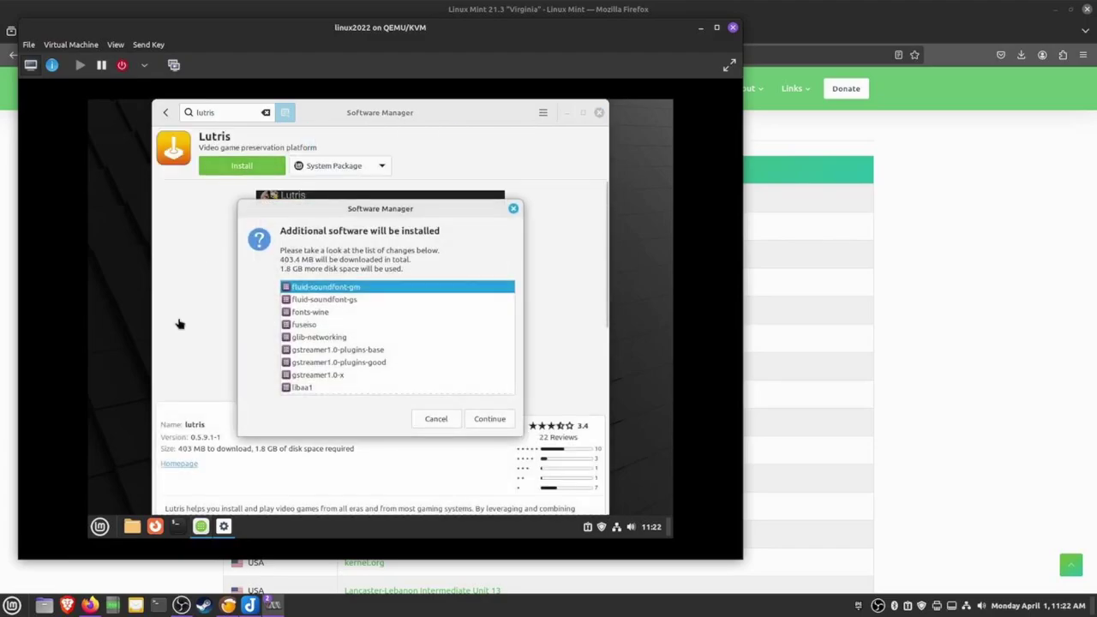
click(497, 421)
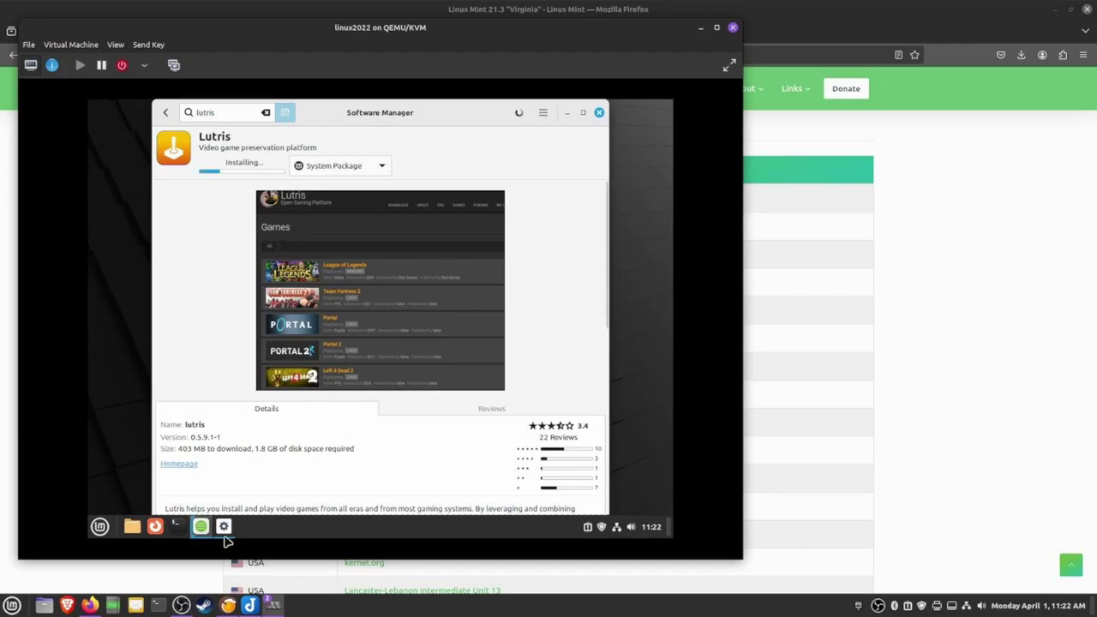
click(222, 488)
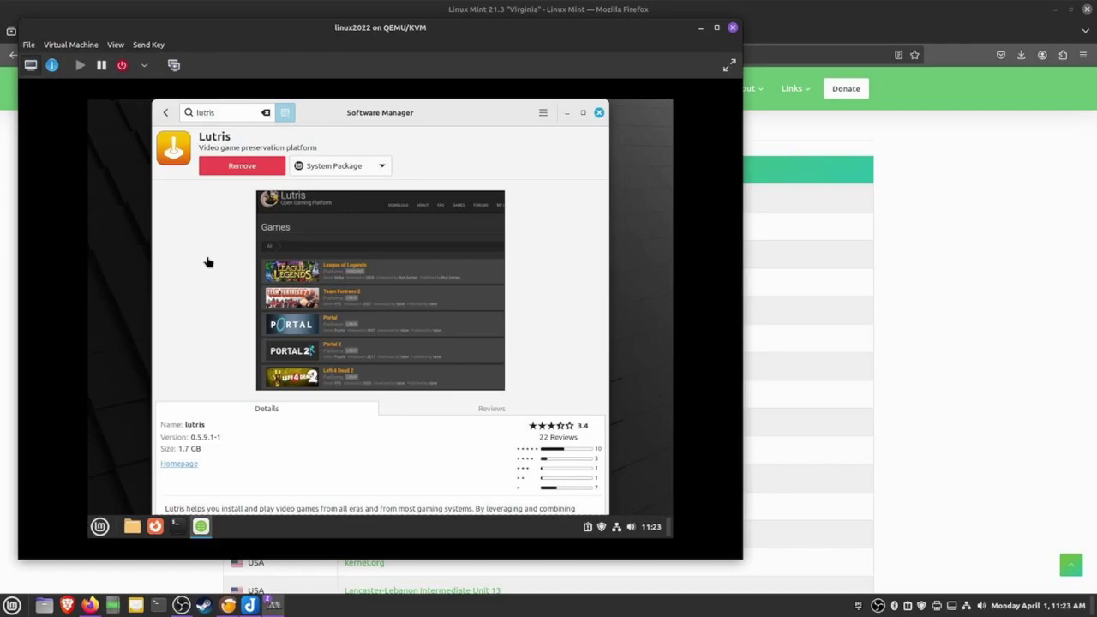
Close Software Manager and launch Lutris from the Mint menu's Games category
click(599, 112)
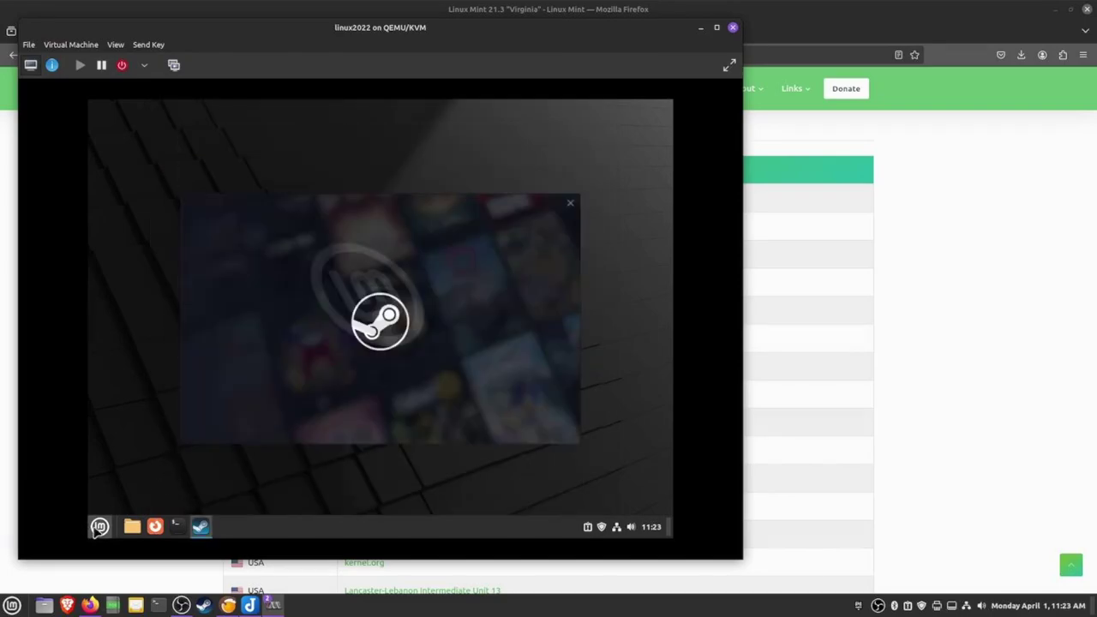
click(99, 526)
click(483, 212)
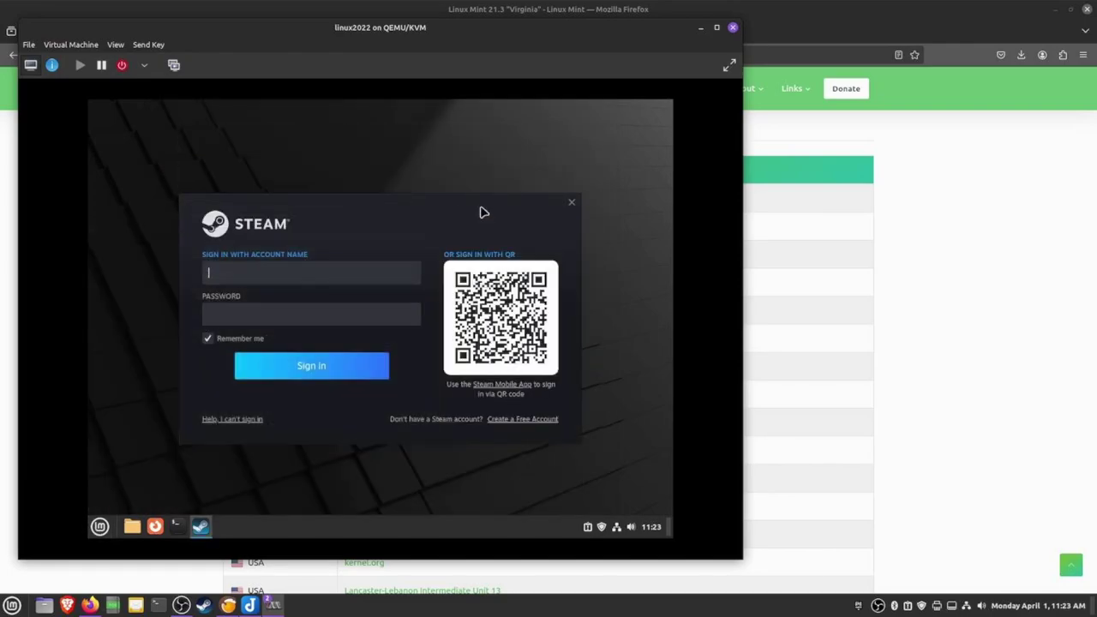
click(100, 526)
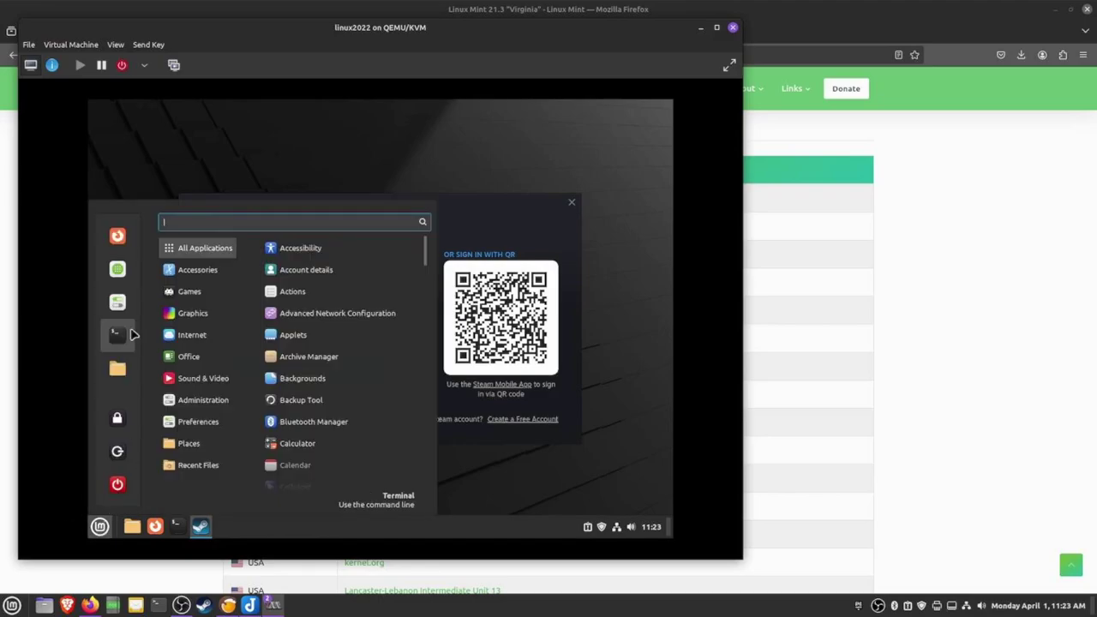
mouse_move(184, 294)
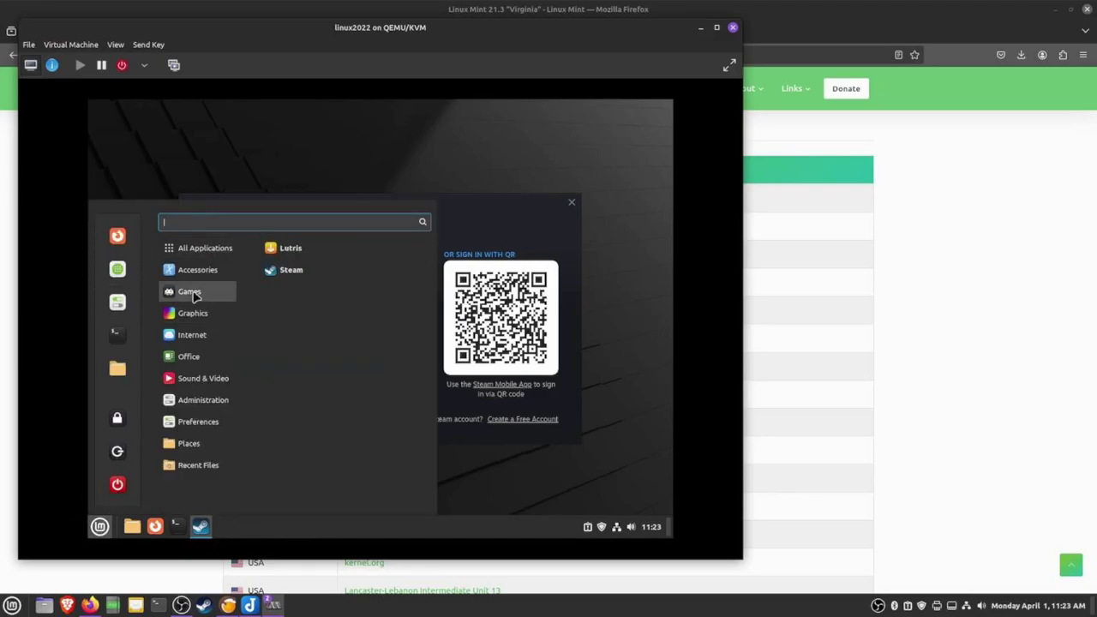
click(289, 250)
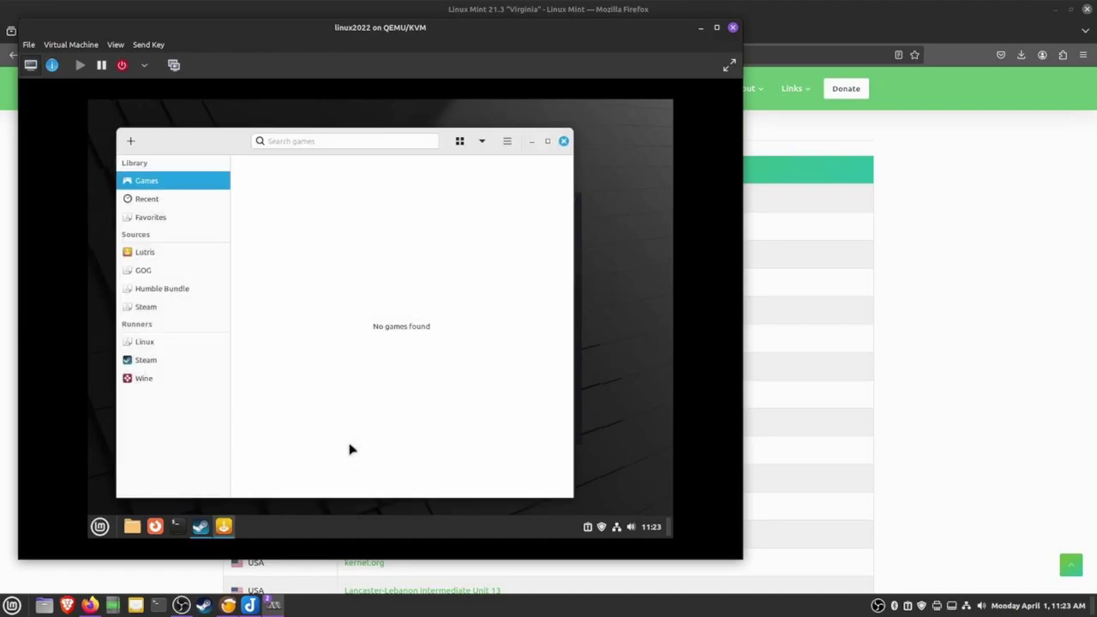
Reload the Steam games source in Lutris, then send the Epic launcher's crash report and restart
click(142, 308)
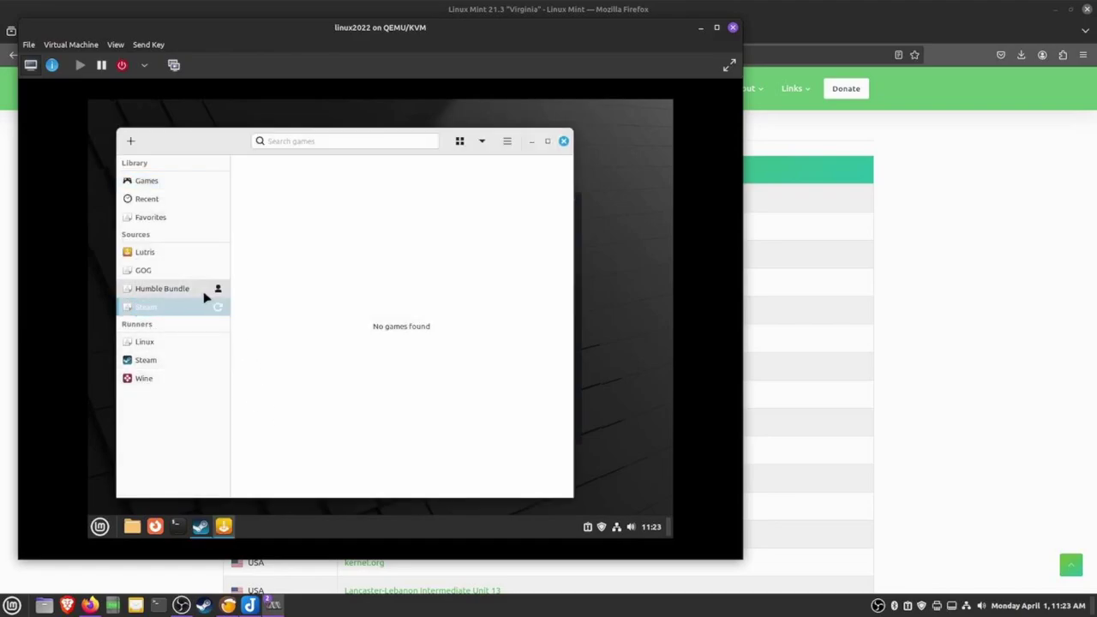
click(161, 310)
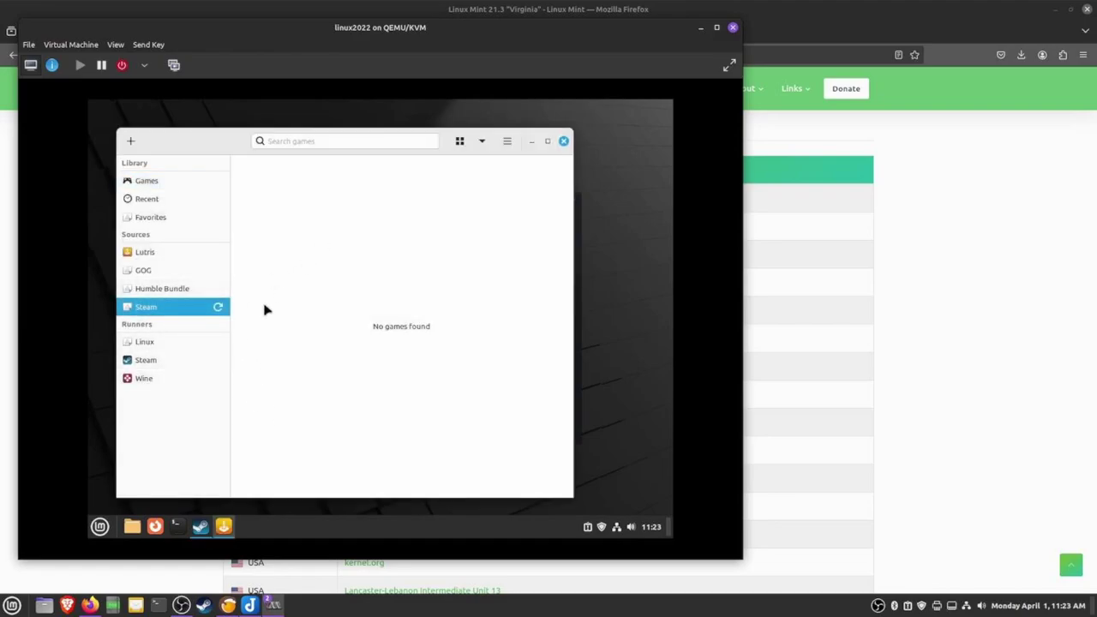
click(218, 311)
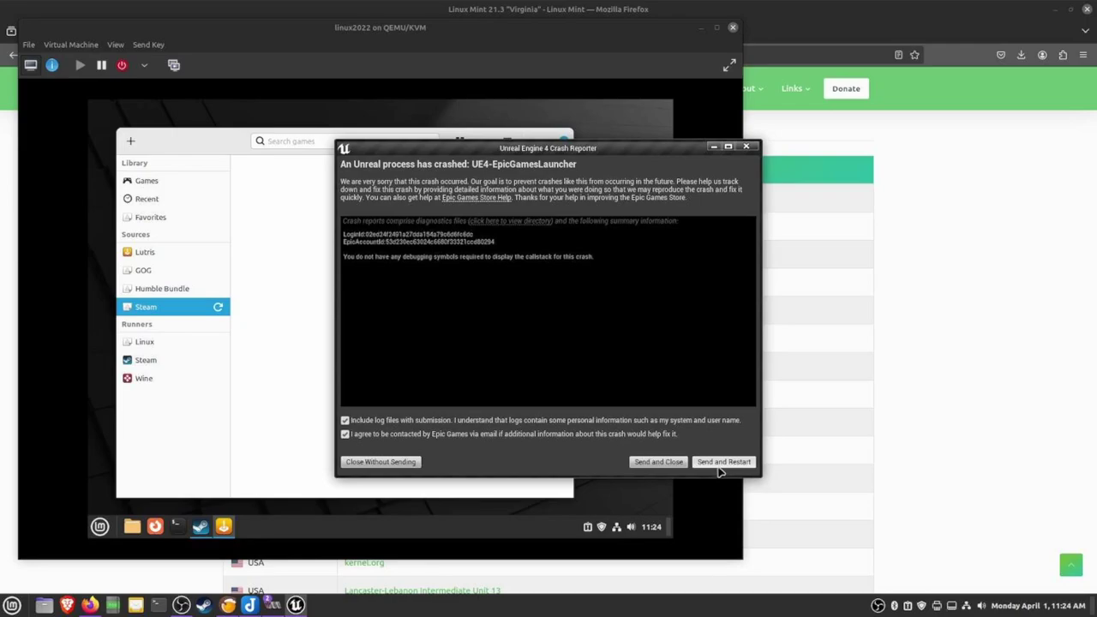
click(720, 467)
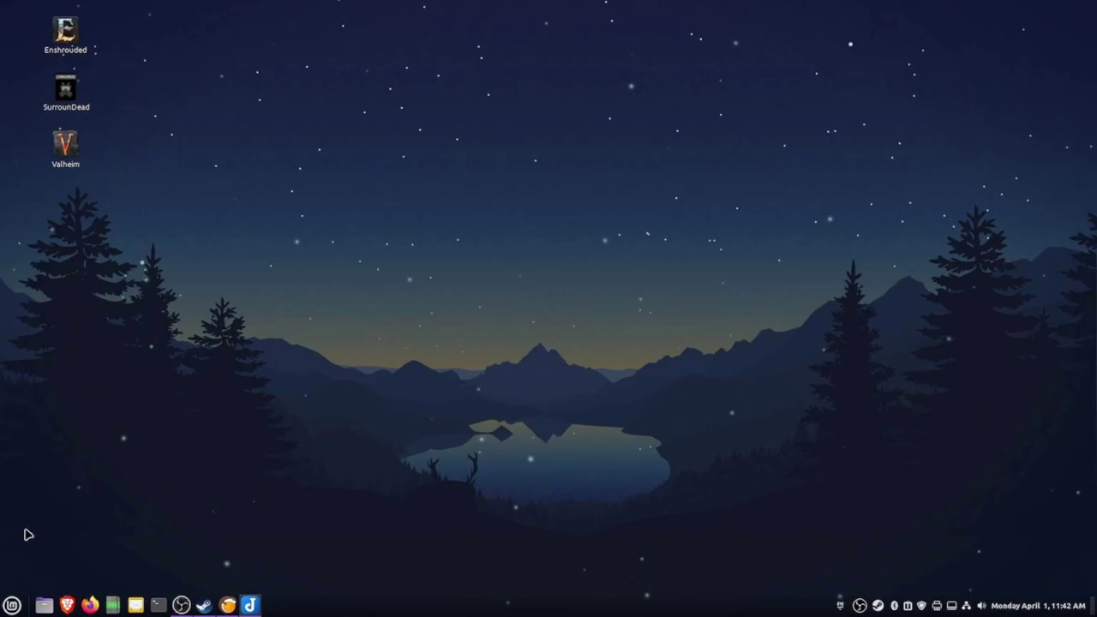
click(12, 605)
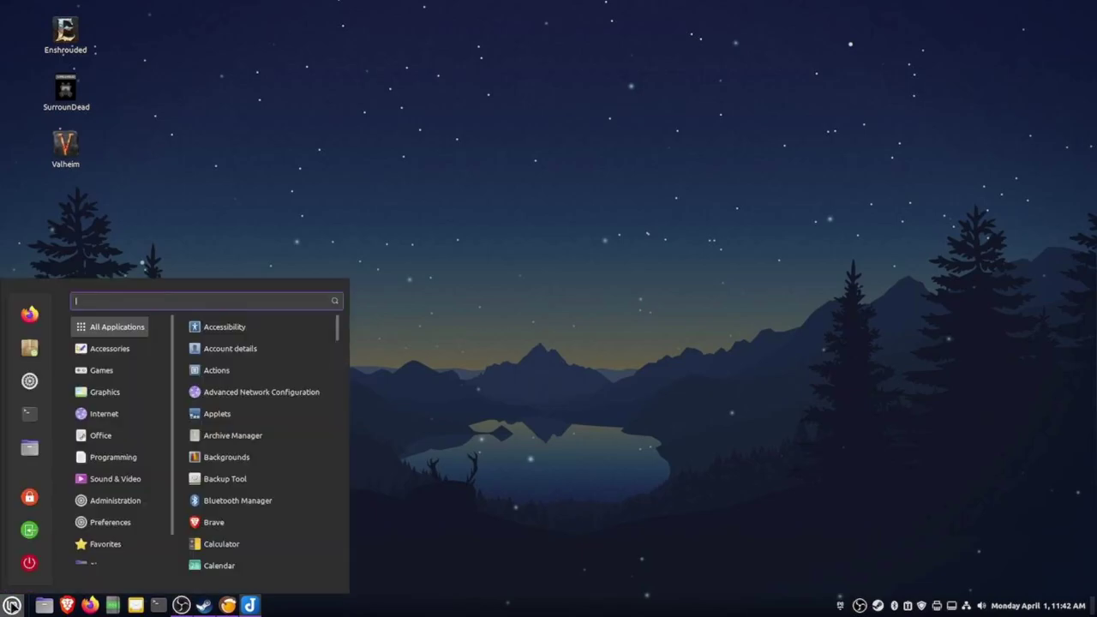
text(driver)
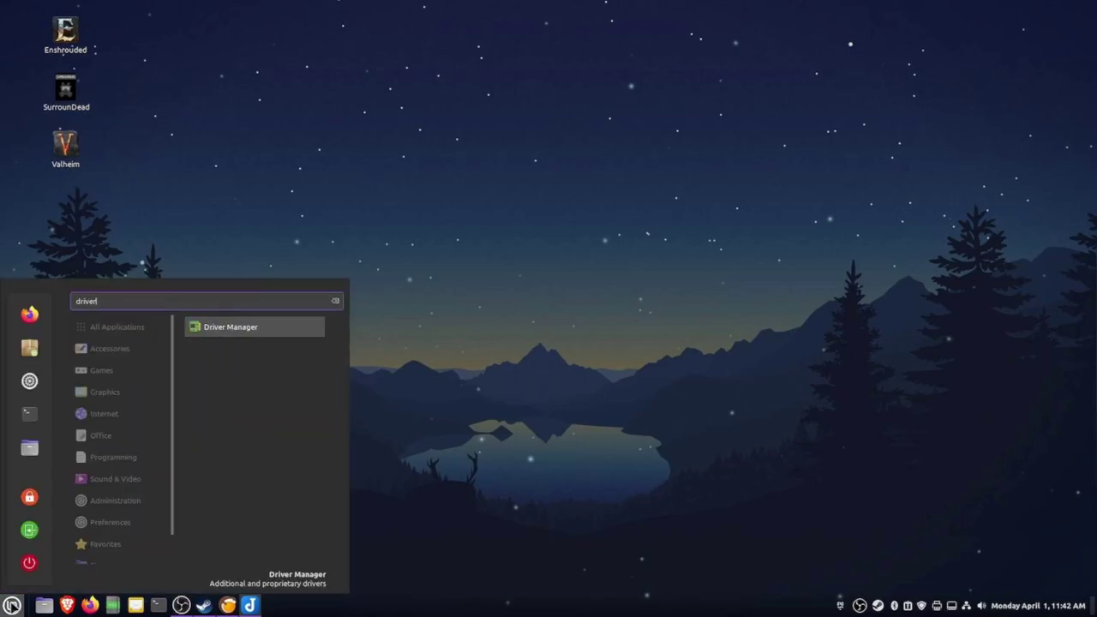
click(258, 332)
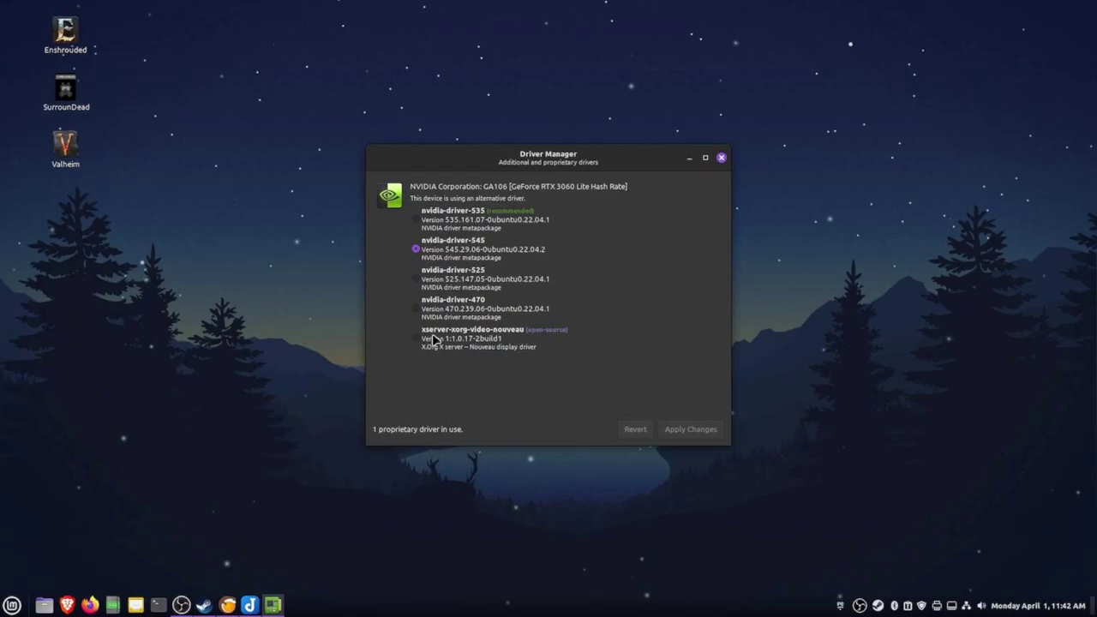
key(alt+F4)
click(12, 605)
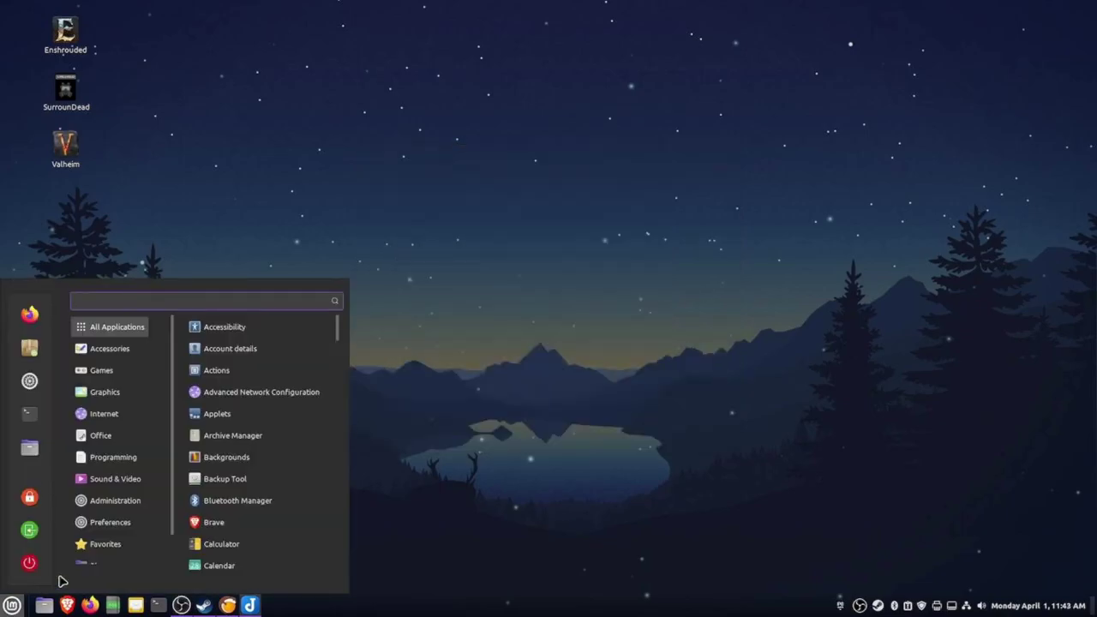
text(nvi)
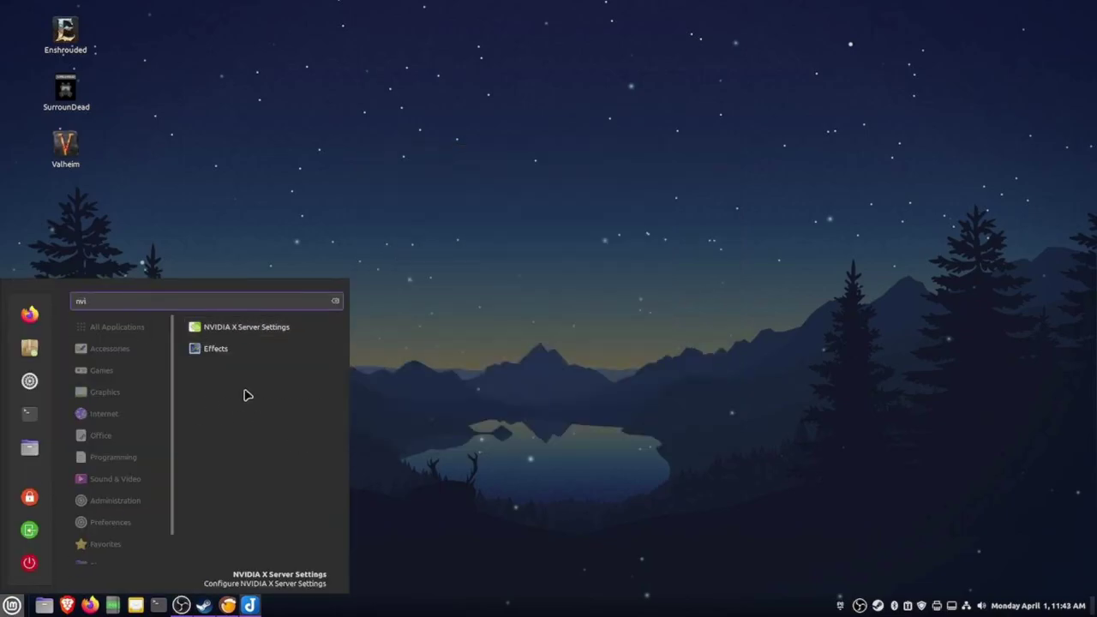
click(215, 327)
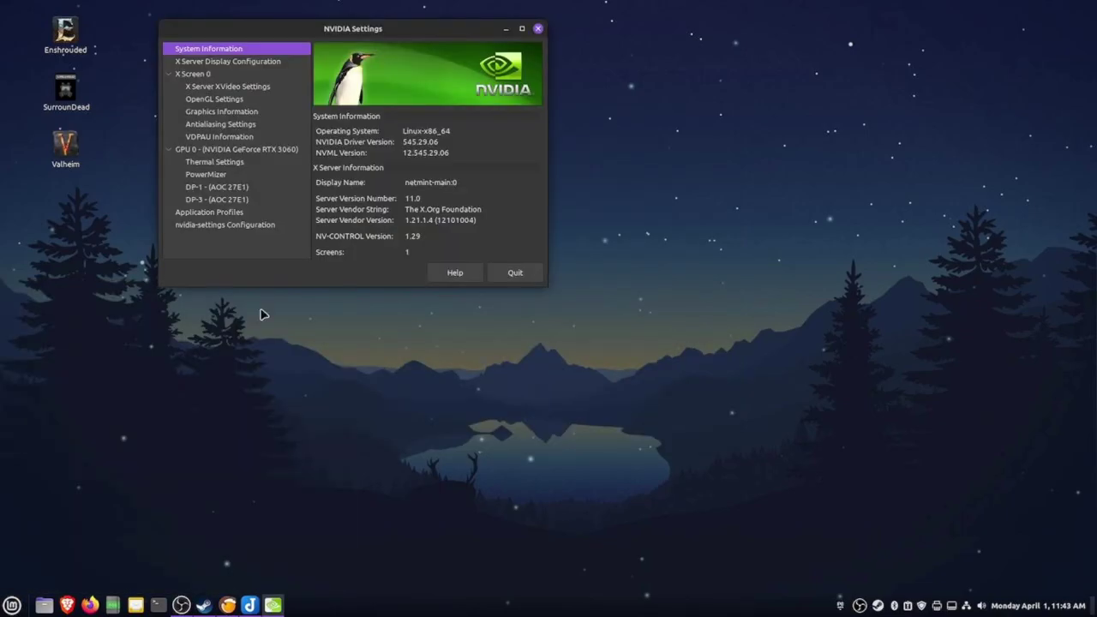
click(203, 75)
click(206, 89)
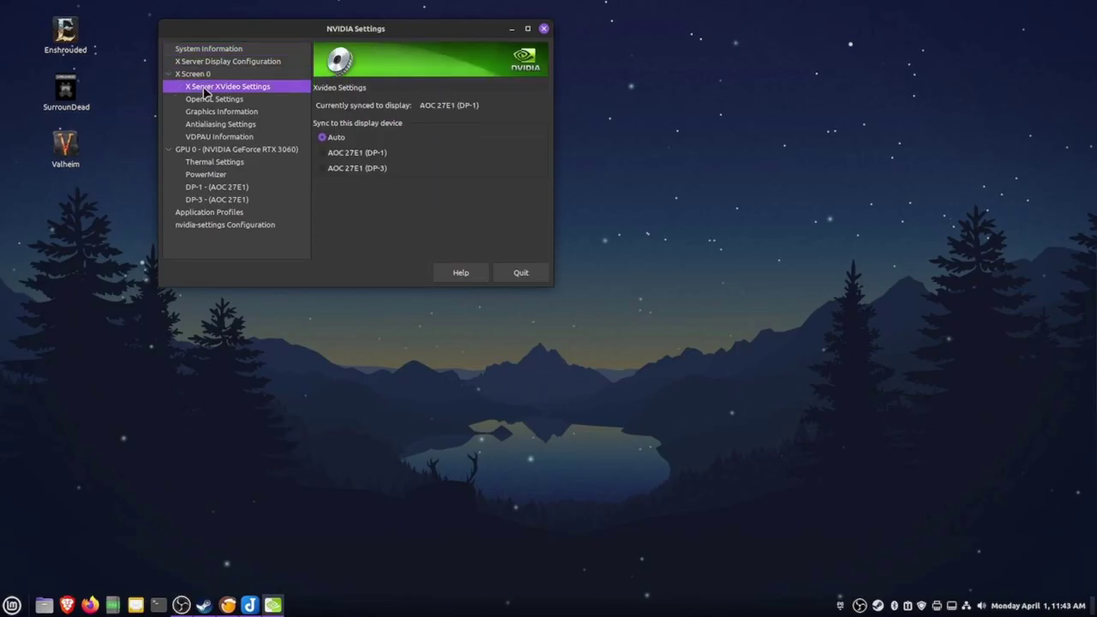
click(196, 101)
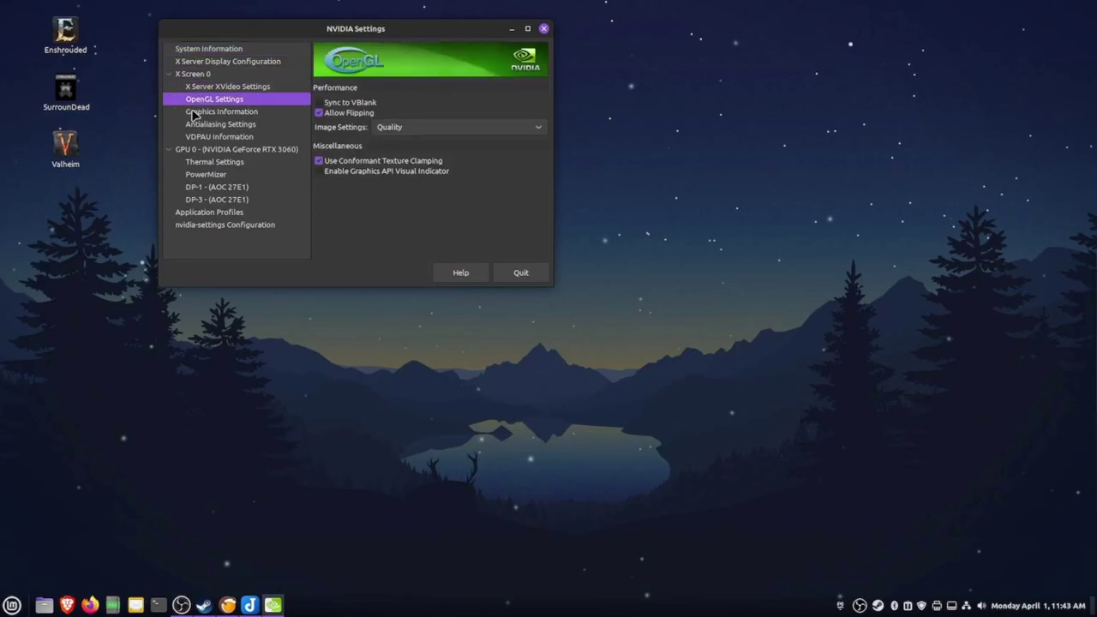
click(194, 114)
click(205, 126)
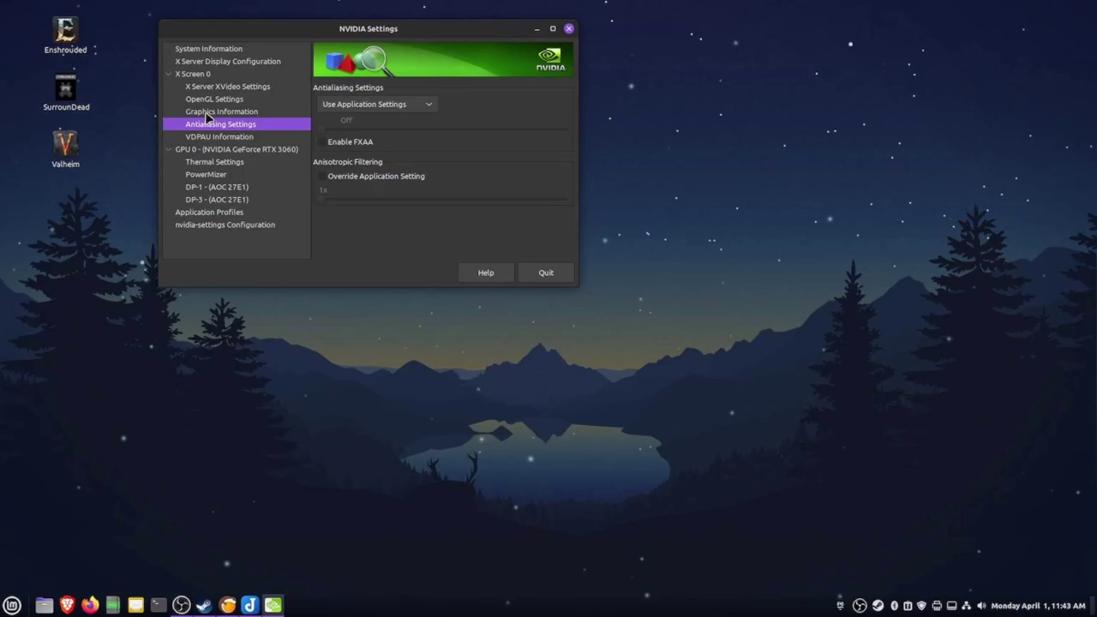
click(206, 165)
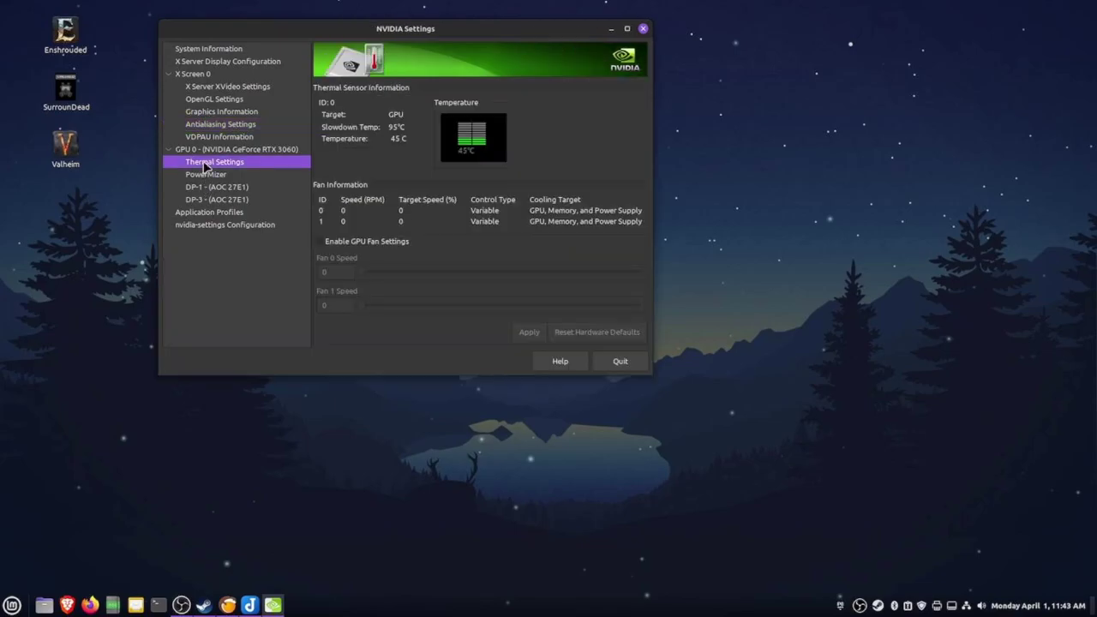
click(204, 176)
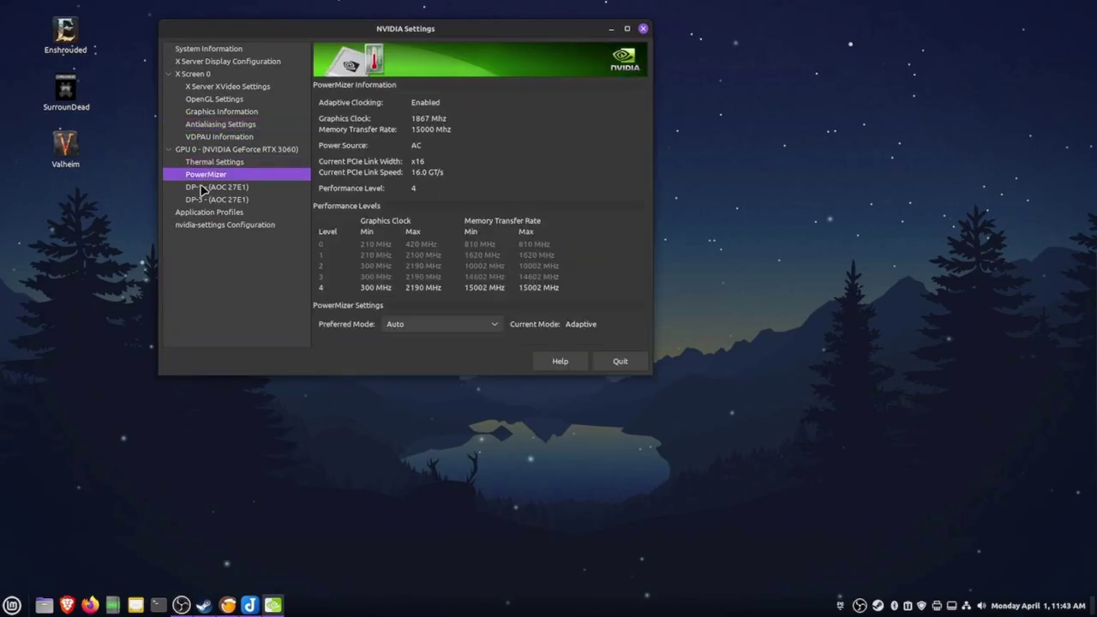
click(206, 213)
click(198, 227)
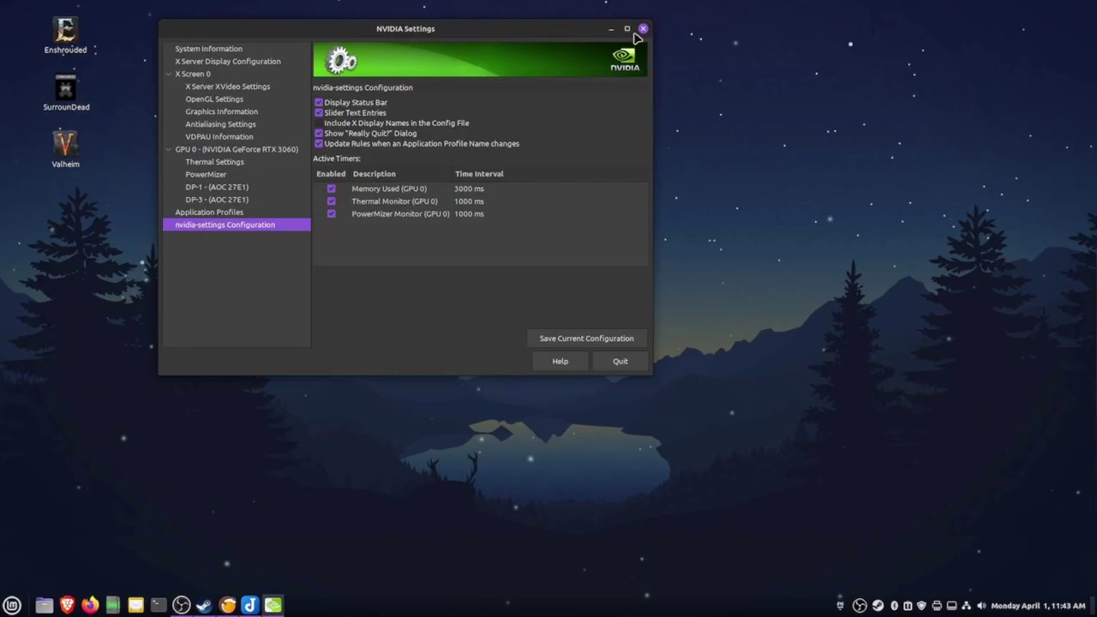
click(206, 49)
click(205, 62)
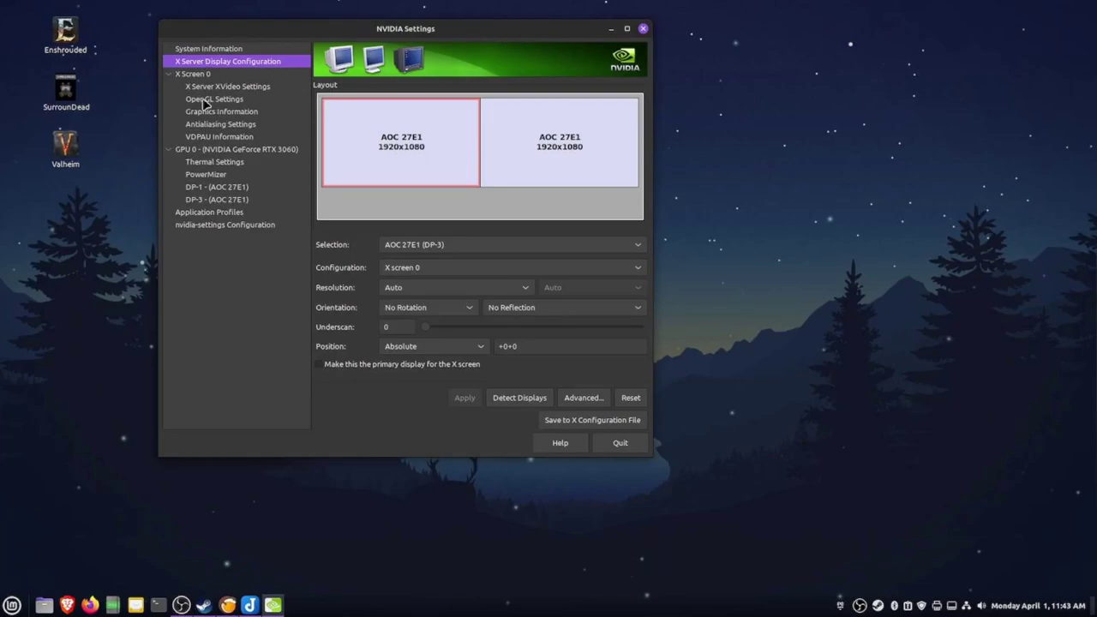
click(196, 75)
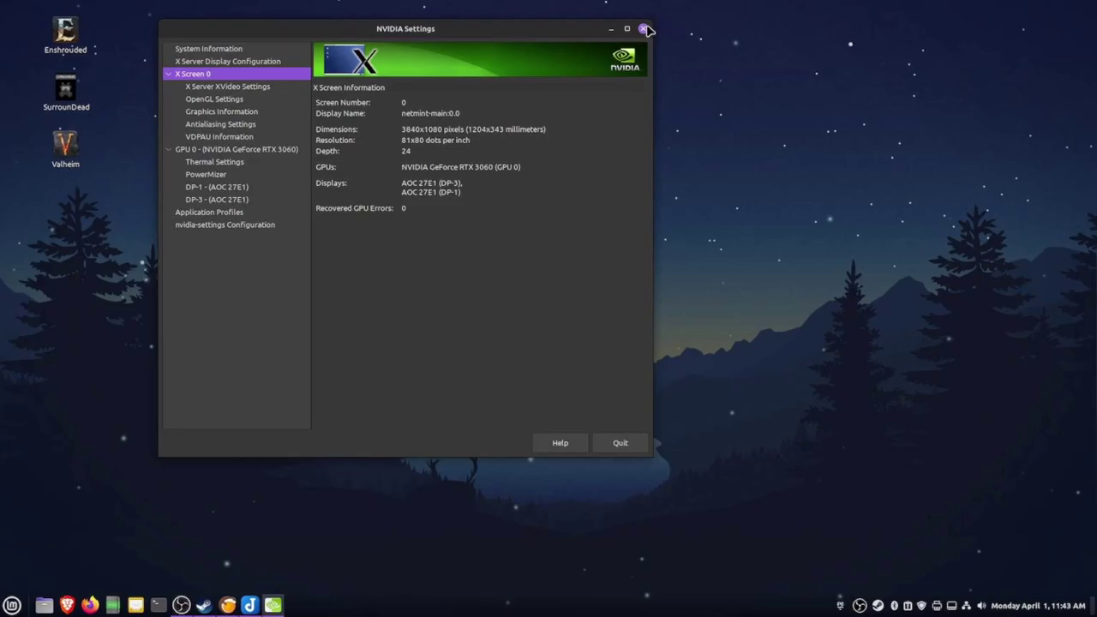
click(646, 30)
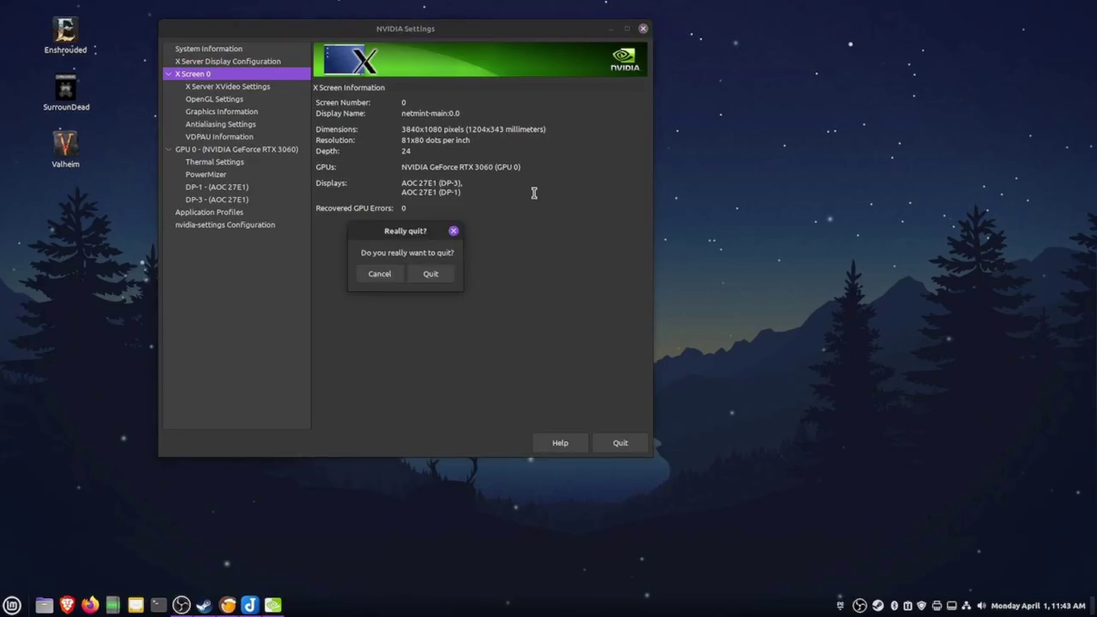
click(431, 273)
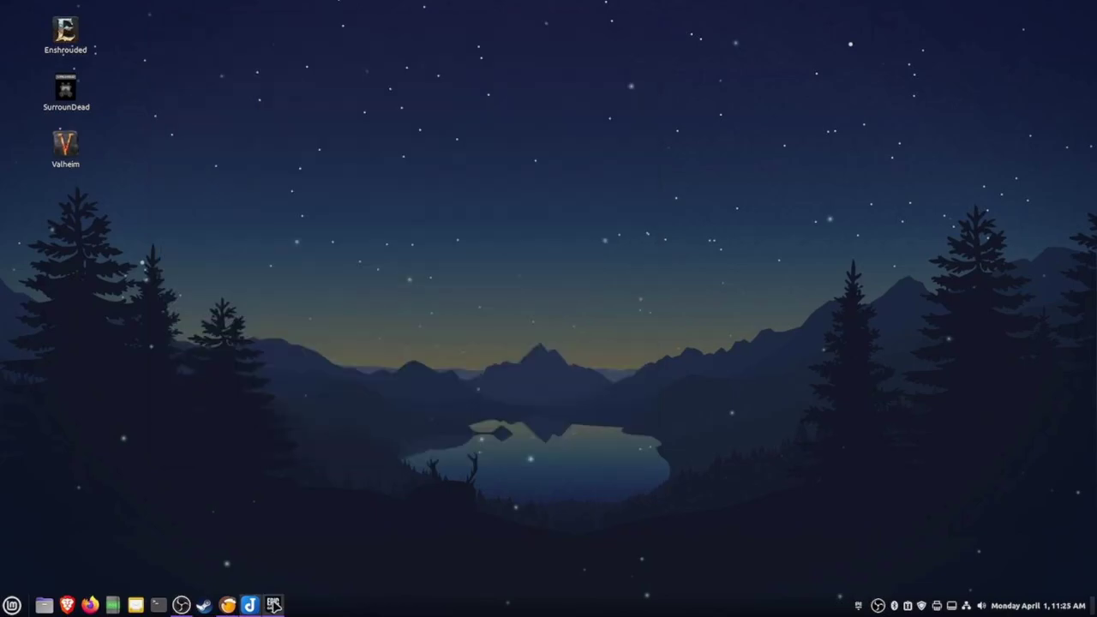
click(273, 605)
Scroll the Epic Store page down to the free games, then close the launcher
scroll(469, 379, down, 10)
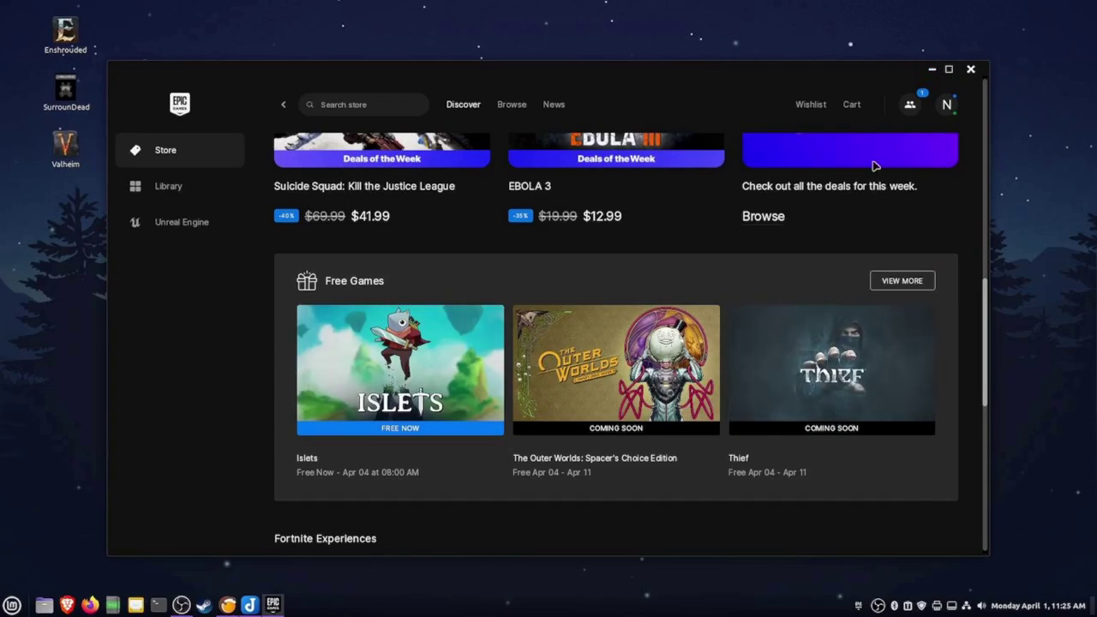
click(971, 72)
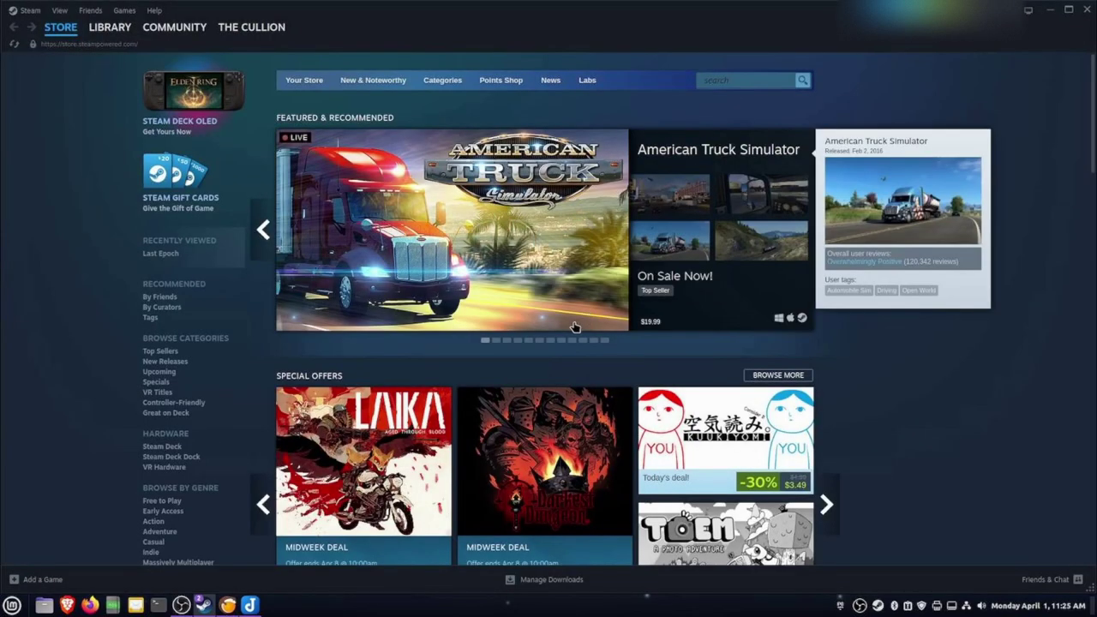
scroll(330, 285, down, 15)
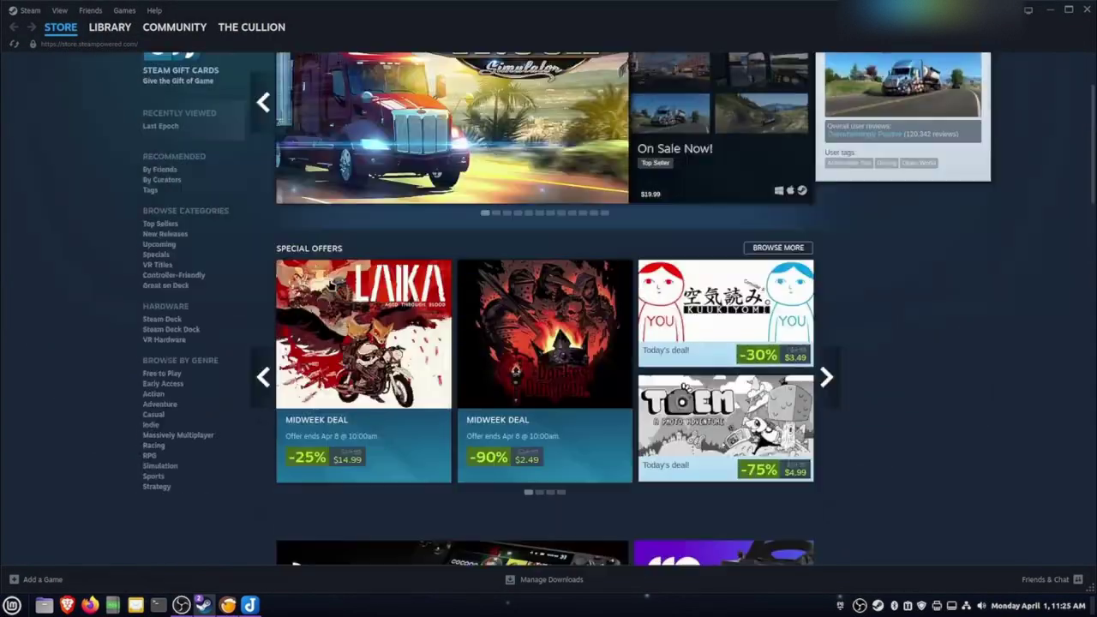
scroll(330, 286, up, 15)
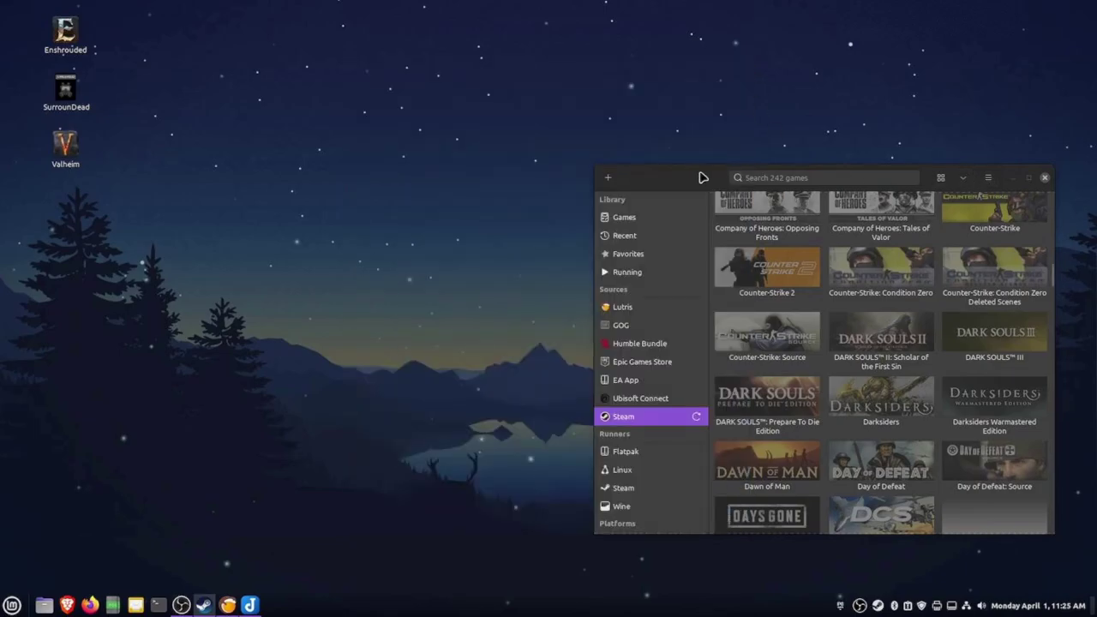
Switch the Lutris library to the Steam source and play SurrounDead from its tile
drag(703, 176, 451, 54)
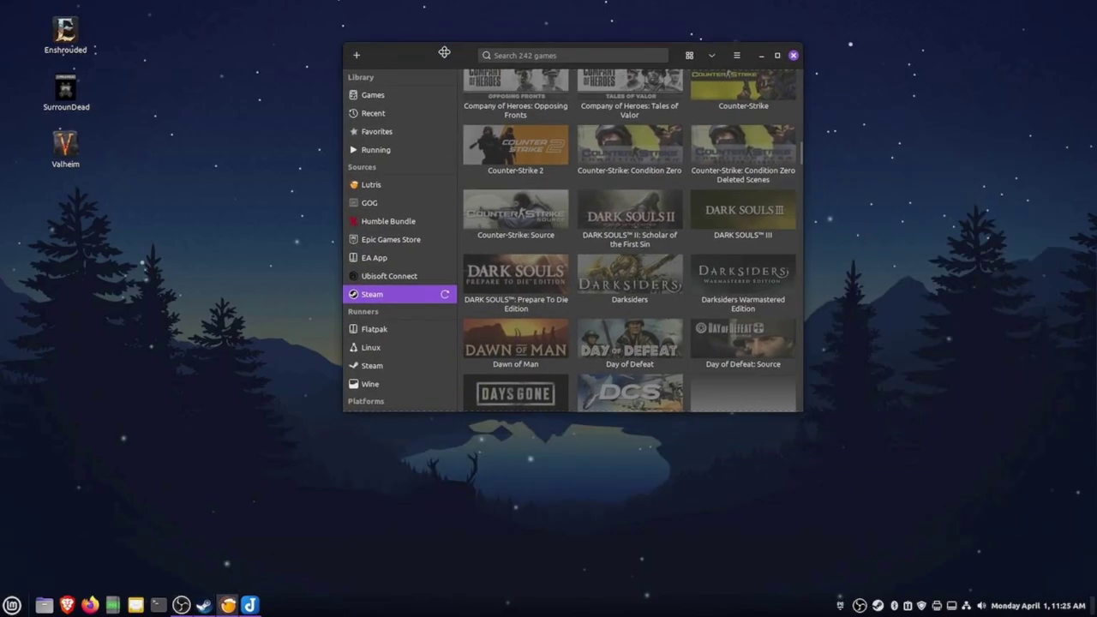
click(385, 239)
click(368, 277)
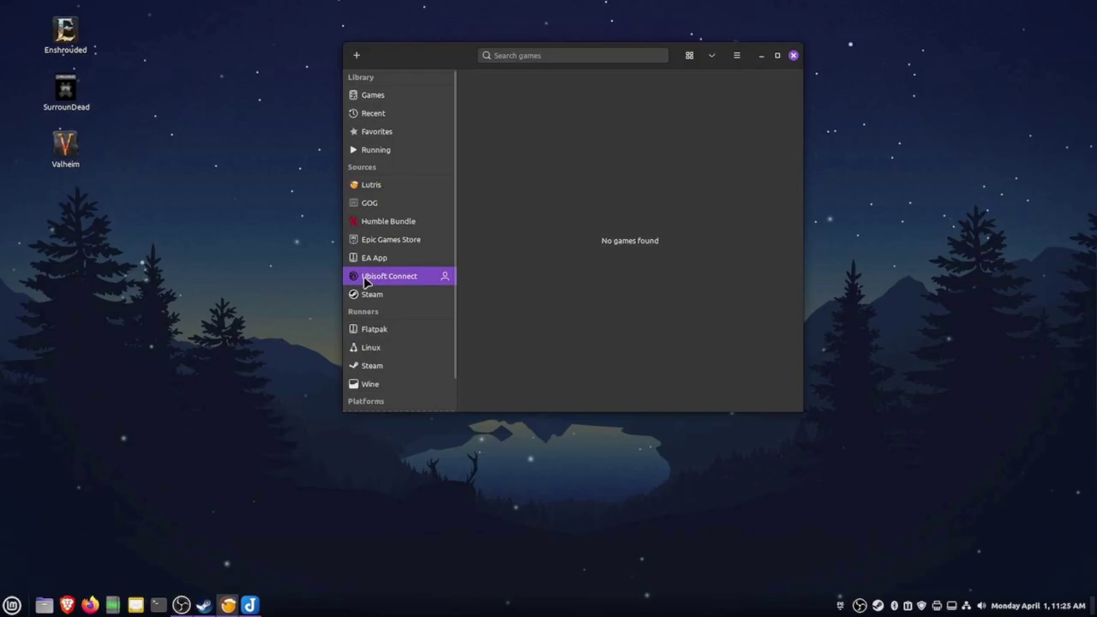
click(372, 294)
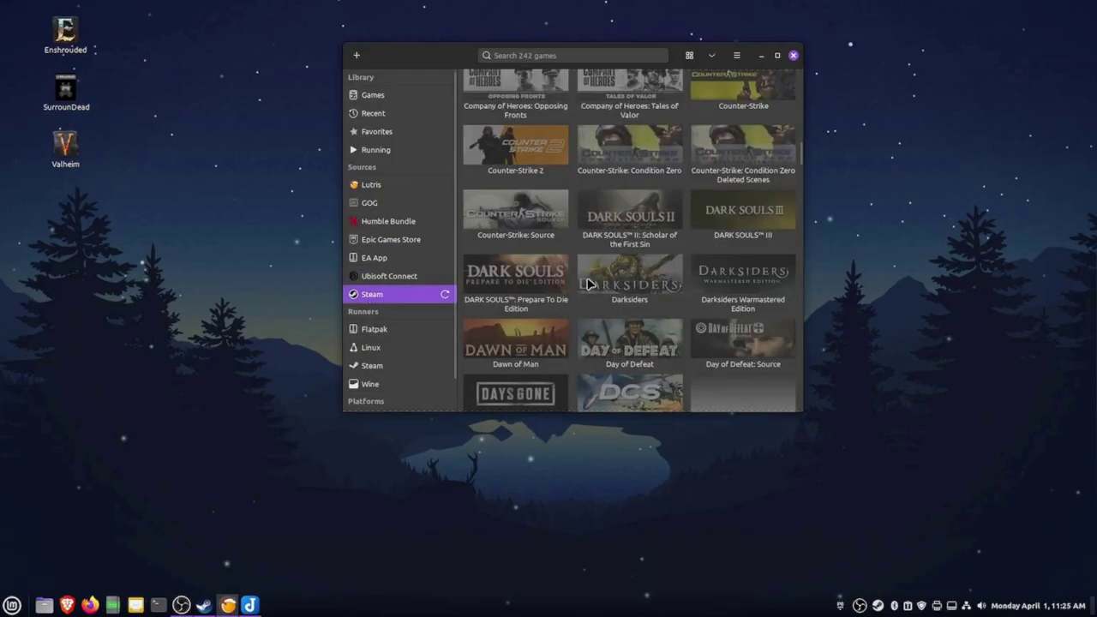
scroll(614, 294, up, 20)
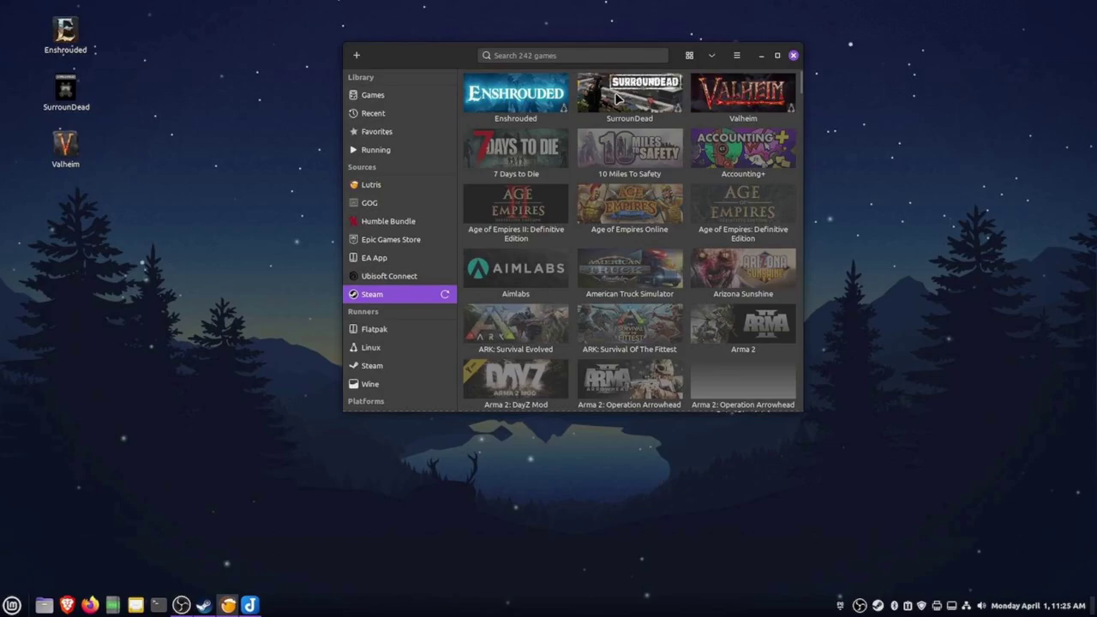
click(616, 96)
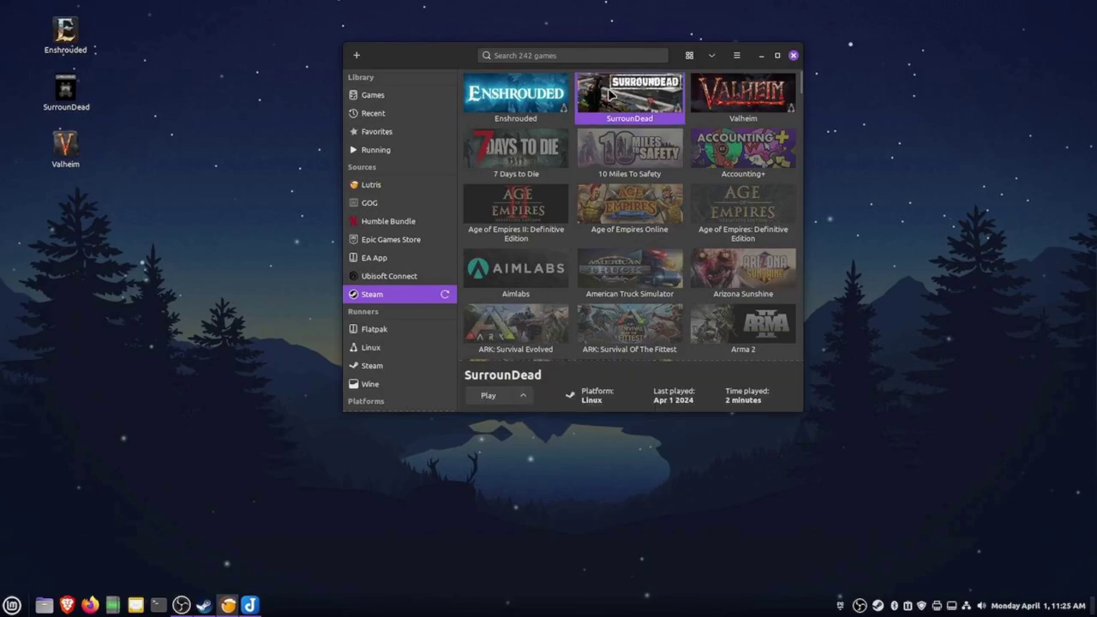
click(491, 396)
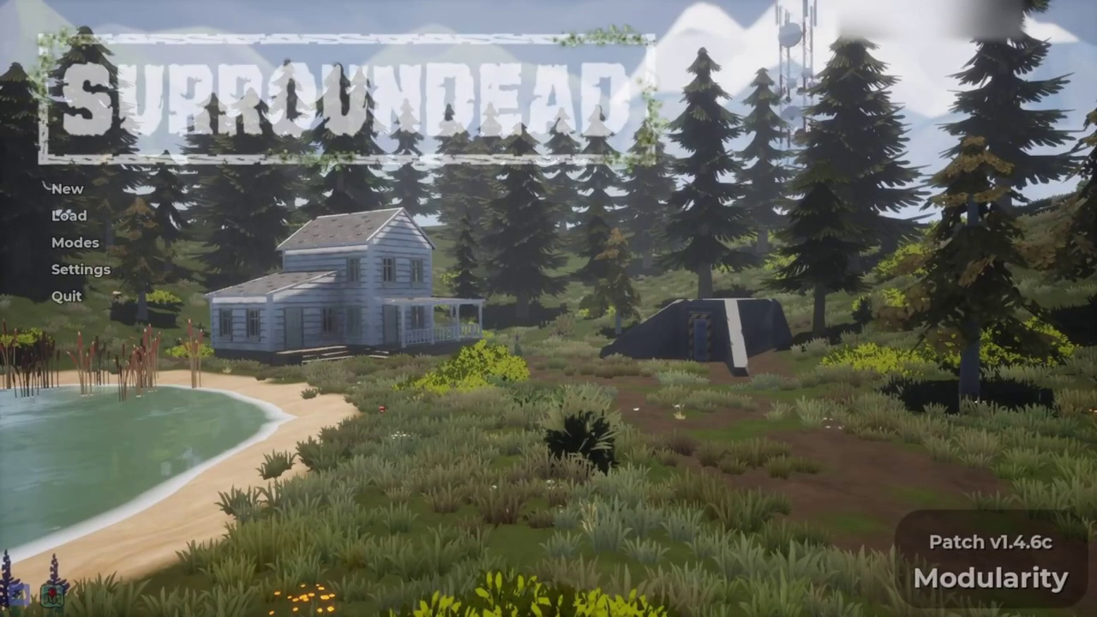
Quit SurrounDead to the desktop, confirming with YES, and bring Steam forward
click(103, 297)
click(492, 328)
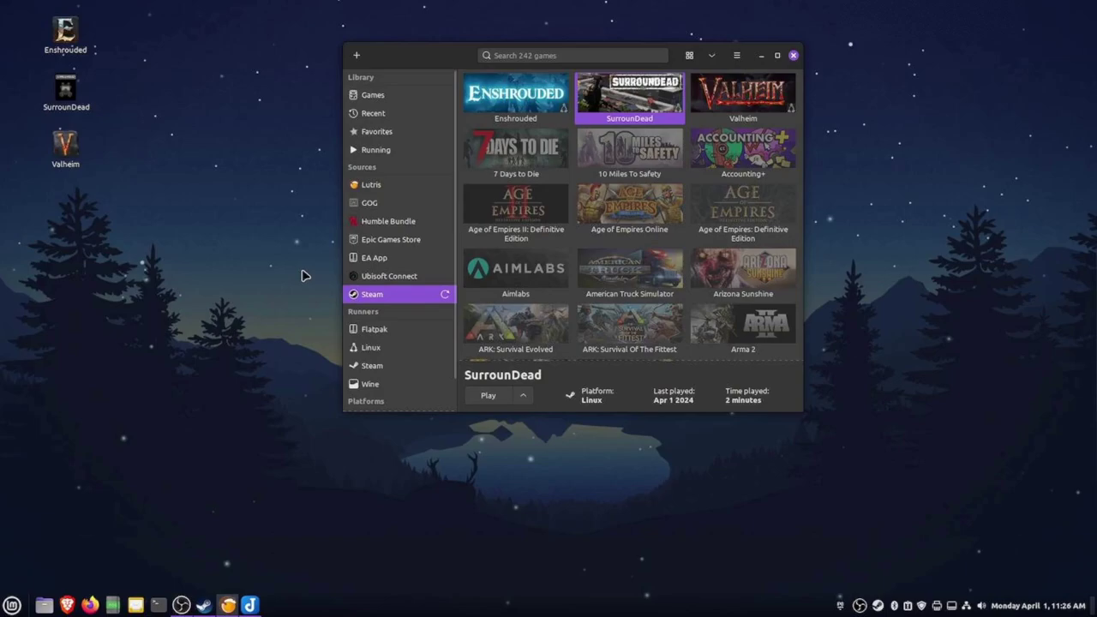
click(205, 606)
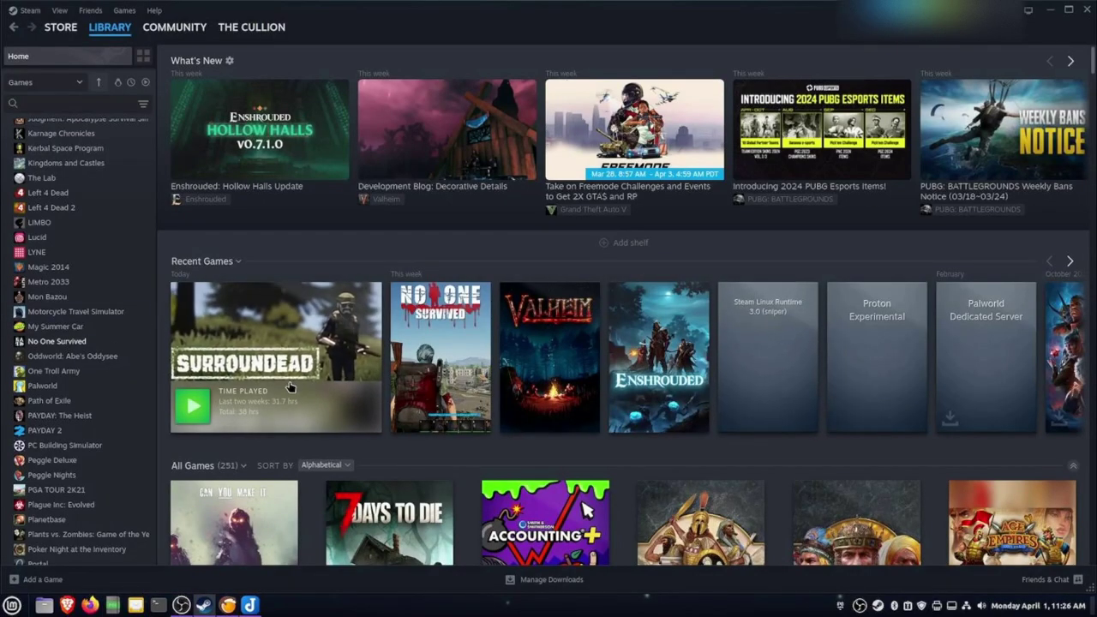
Check SurrounDead's Compatibility properties show Proton Experimental forced, then close them
click(276, 346)
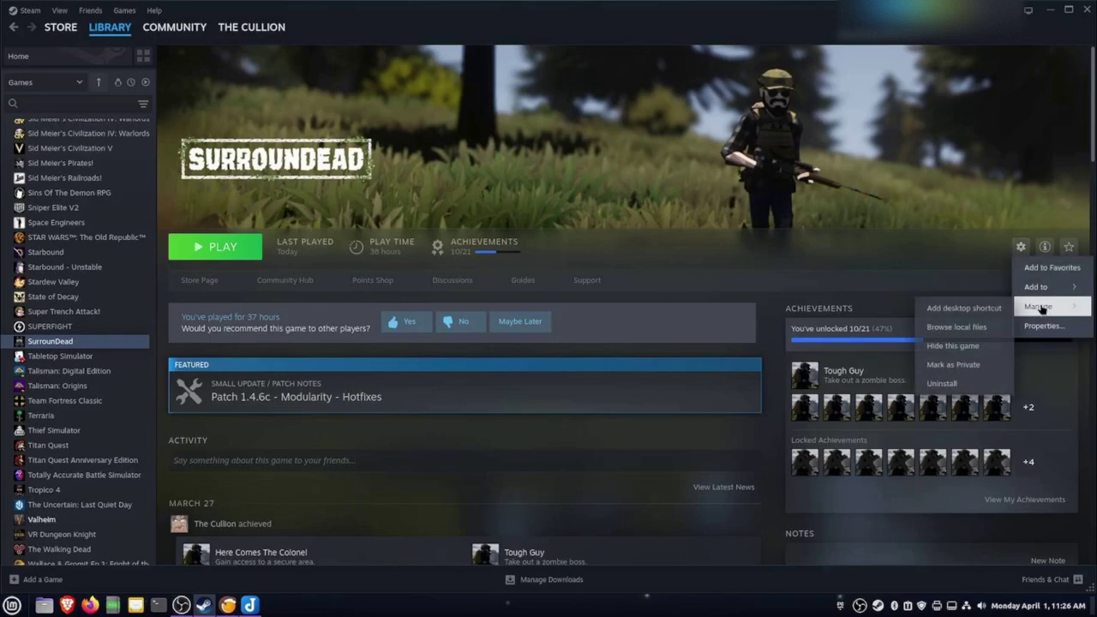
click(1043, 324)
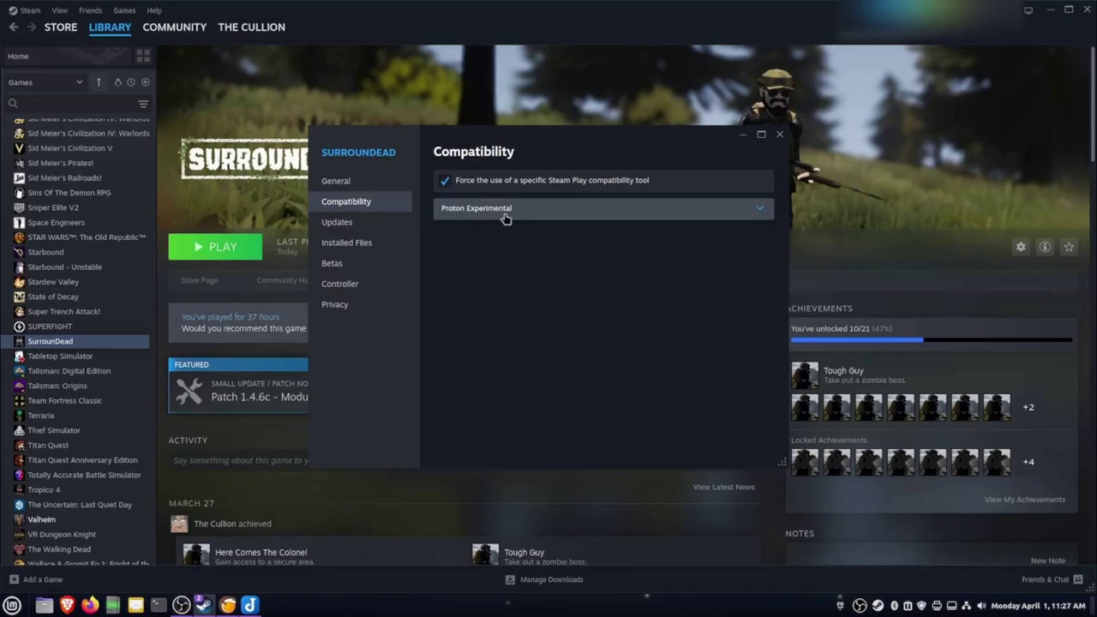
click(779, 137)
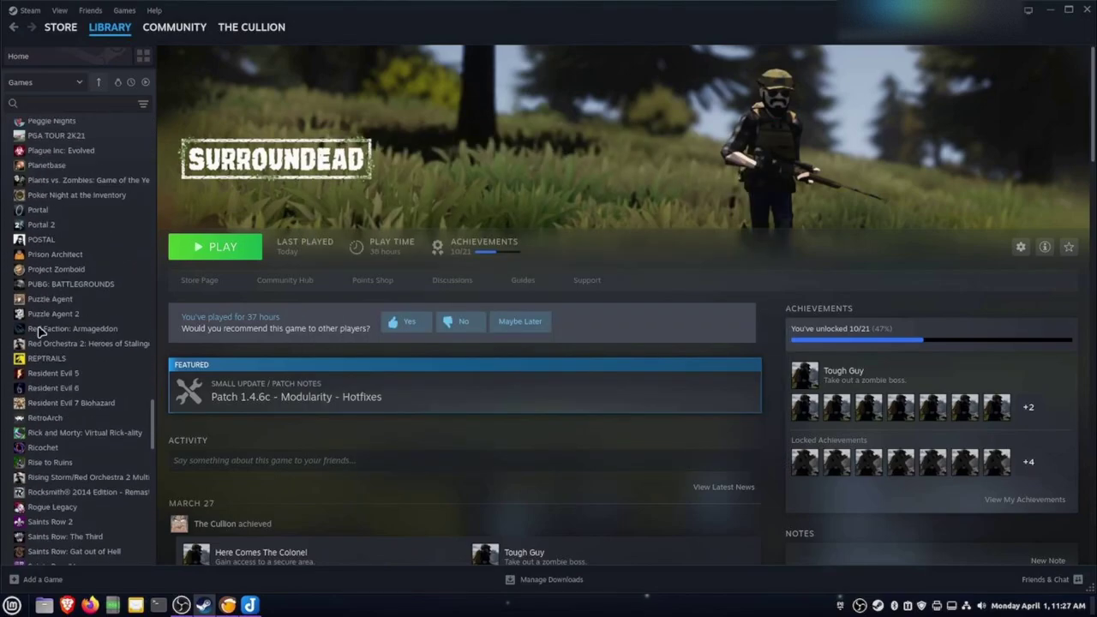
Minimize the Steam and Lutris windows
scroll(38, 332, up, 10)
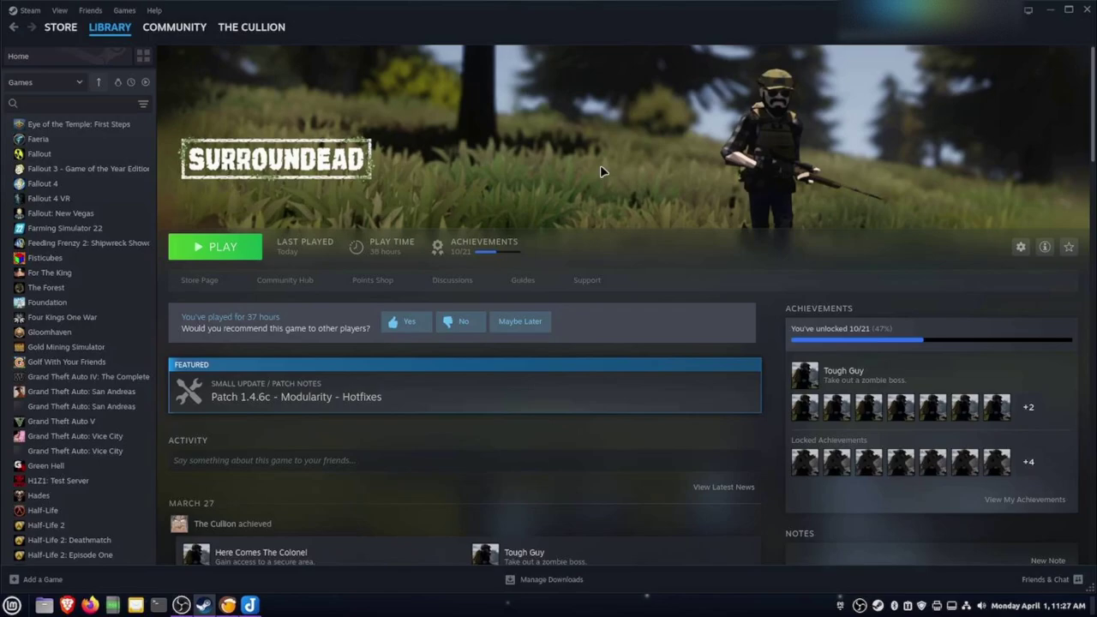
click(1050, 12)
click(762, 56)
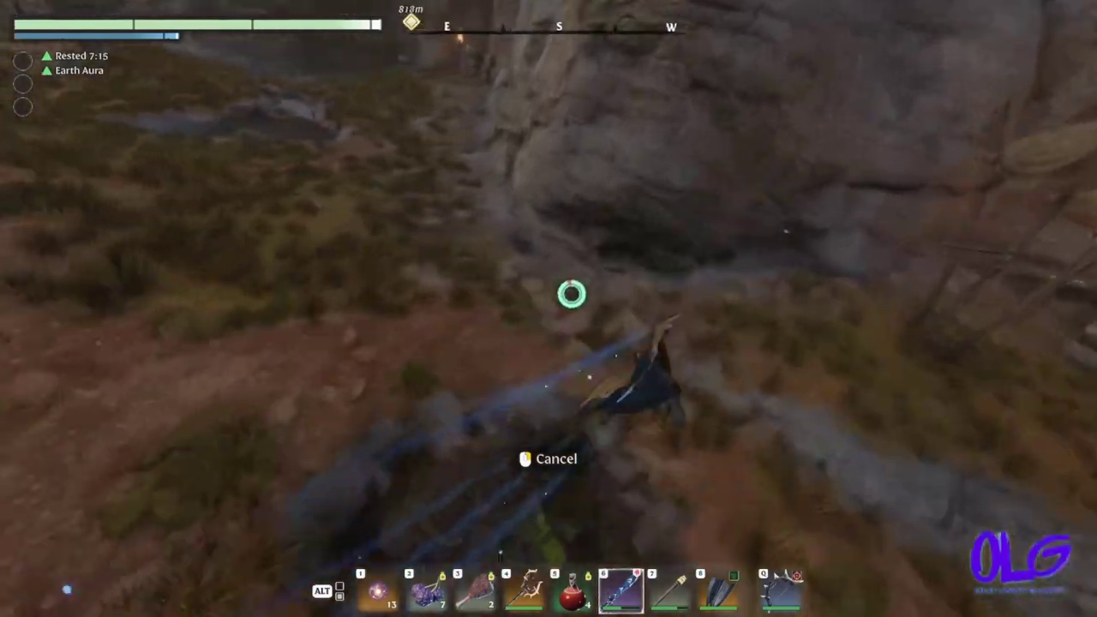
Land from the glide and run forward to the Vukah camp
key(w)
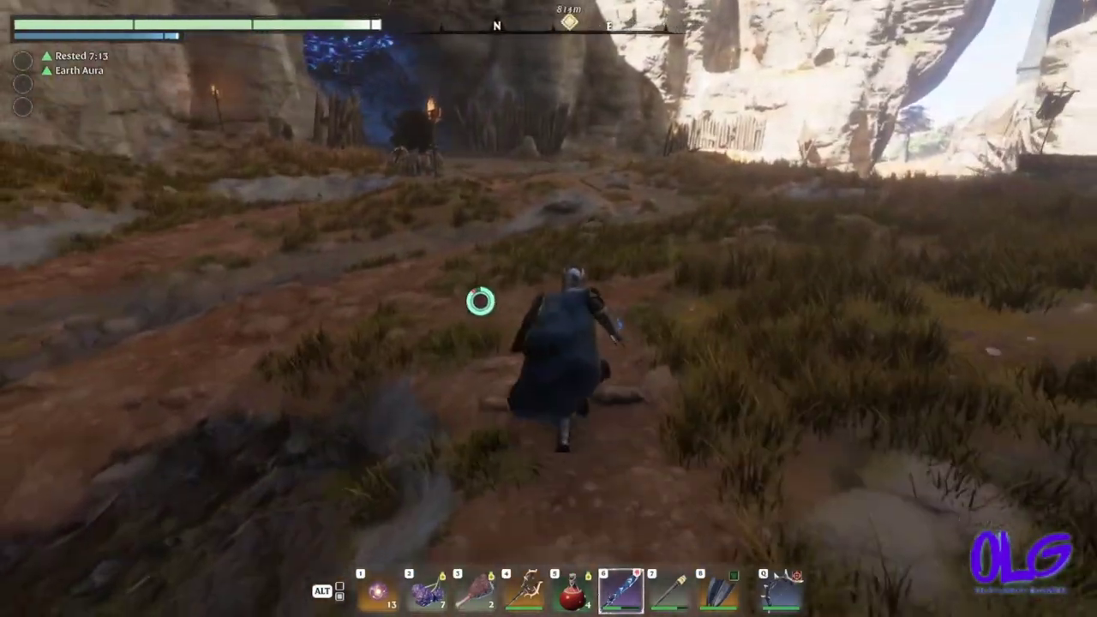
key(w)
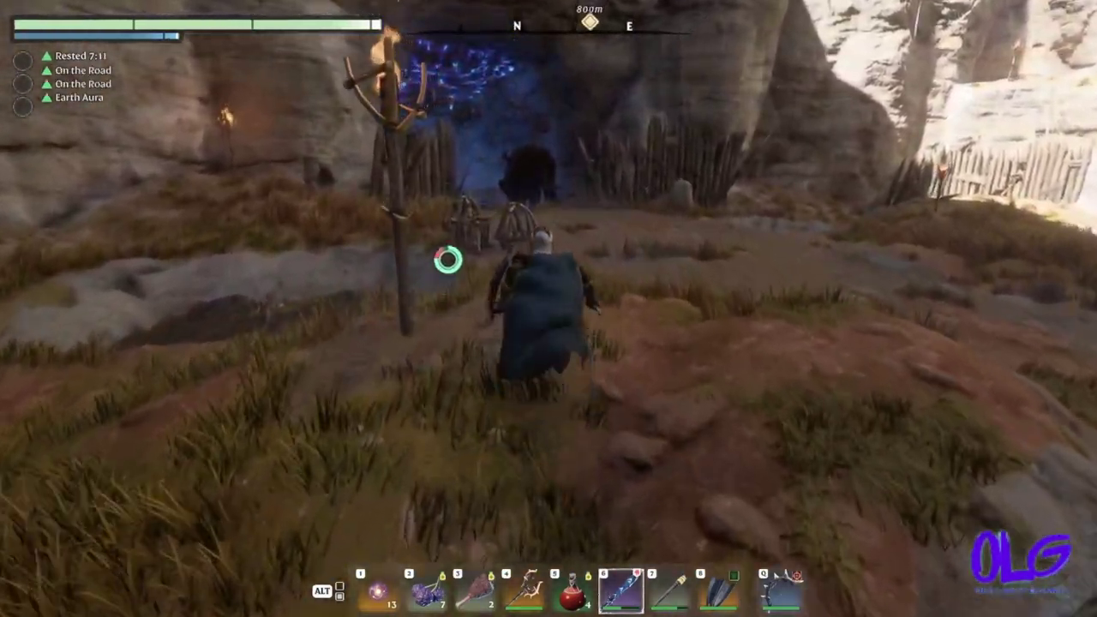
key(w)
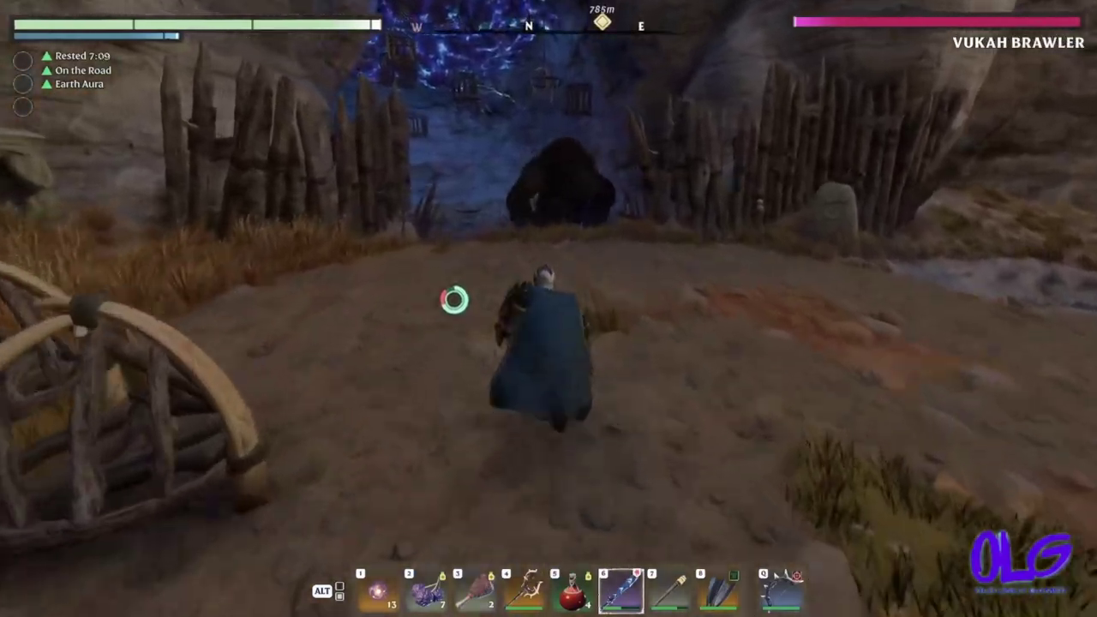
key(w)
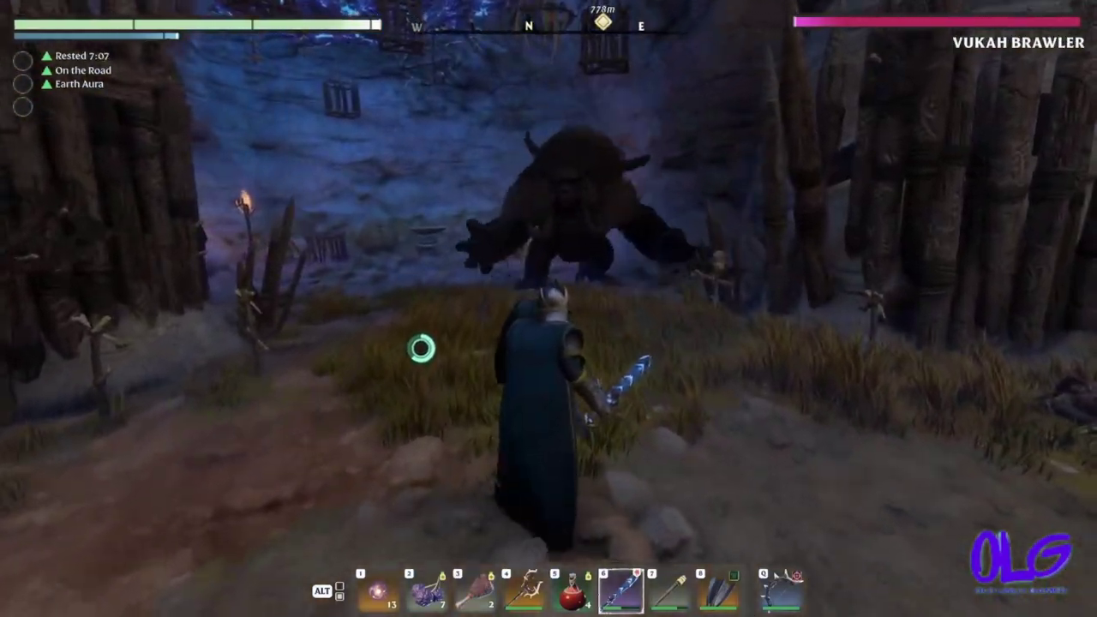
key(w)
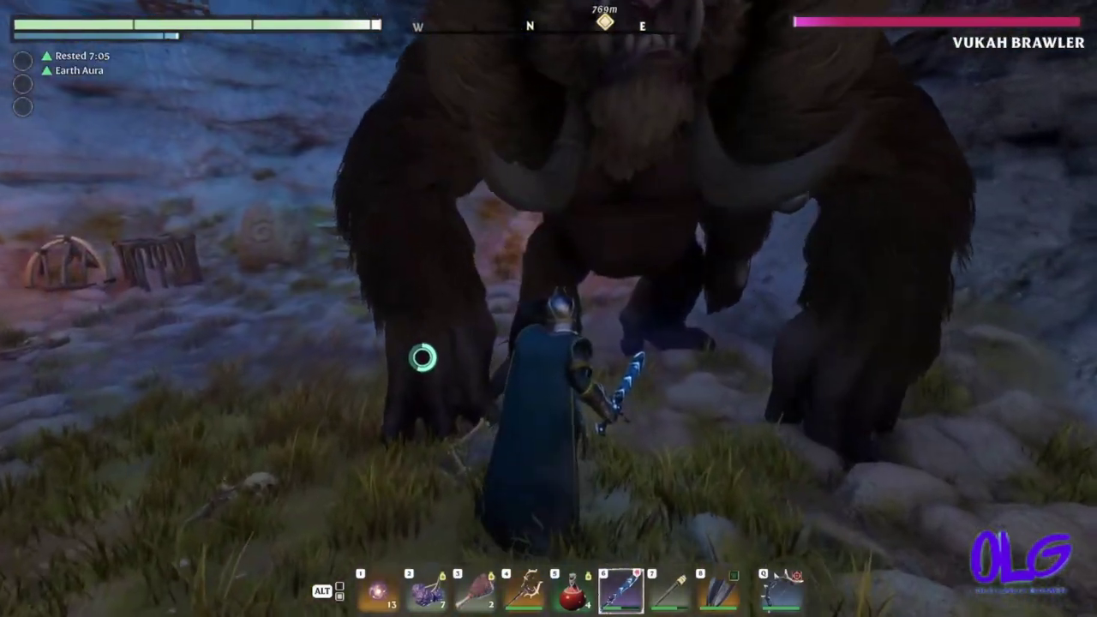
Attack the Vukah Brawler with repeated sword combos ending in a spinning slash
click(422, 358)
click(412, 366)
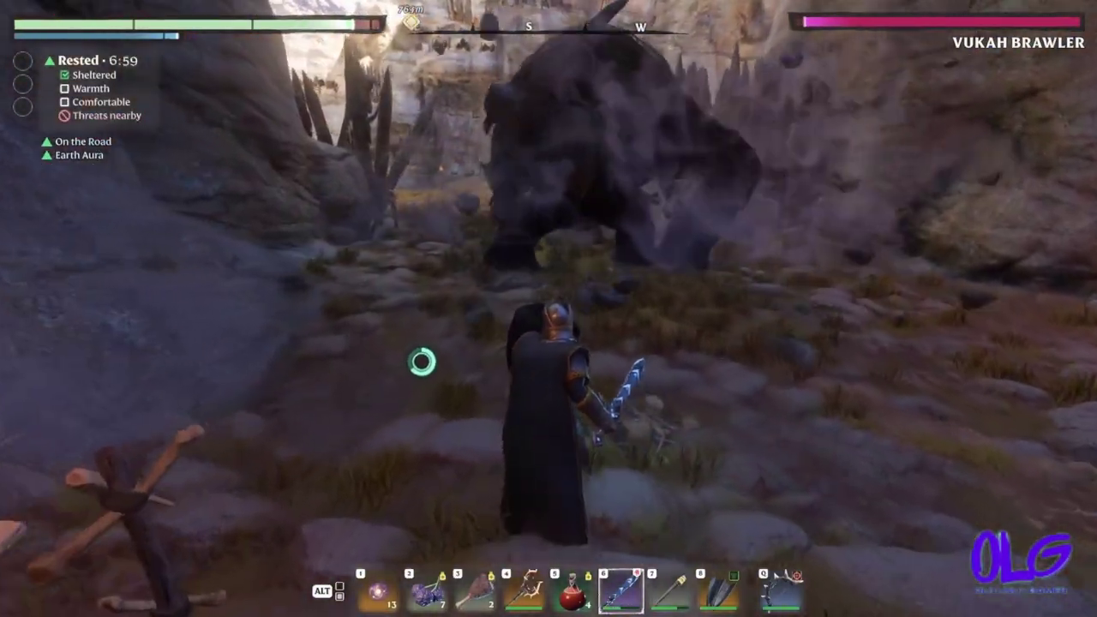
key(w)
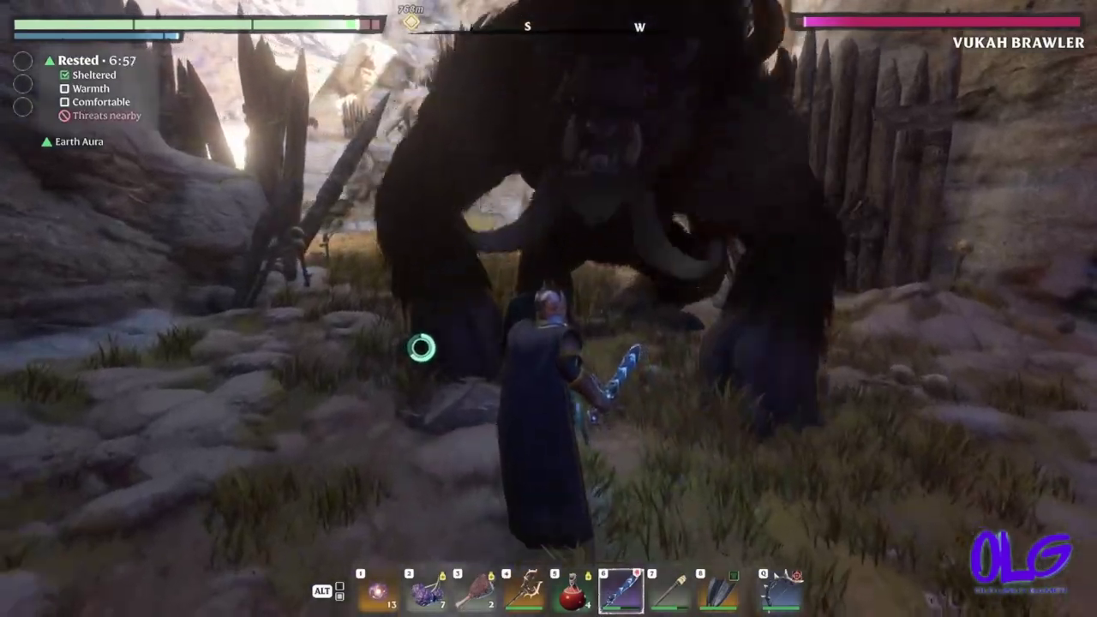
click(422, 347)
click(399, 380)
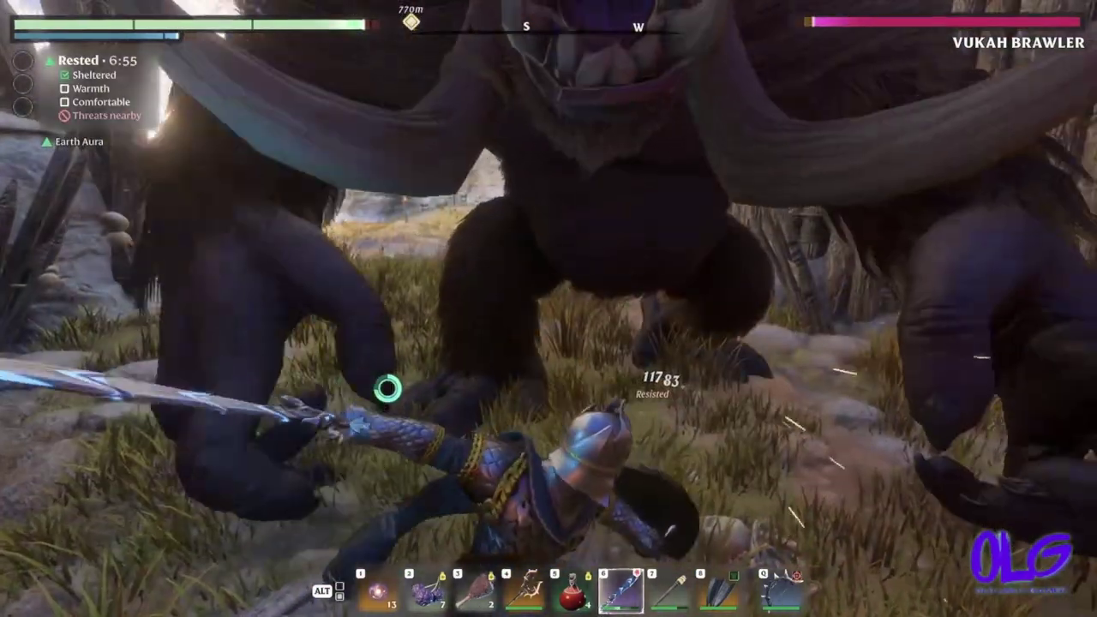
click(387, 389)
click(391, 396)
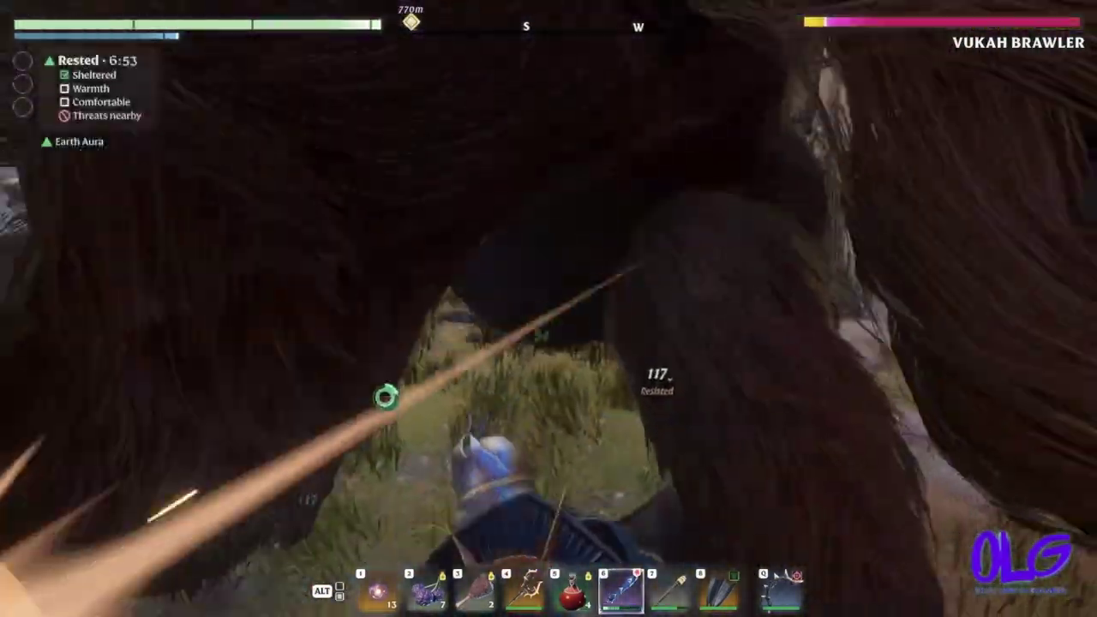
click(385, 395)
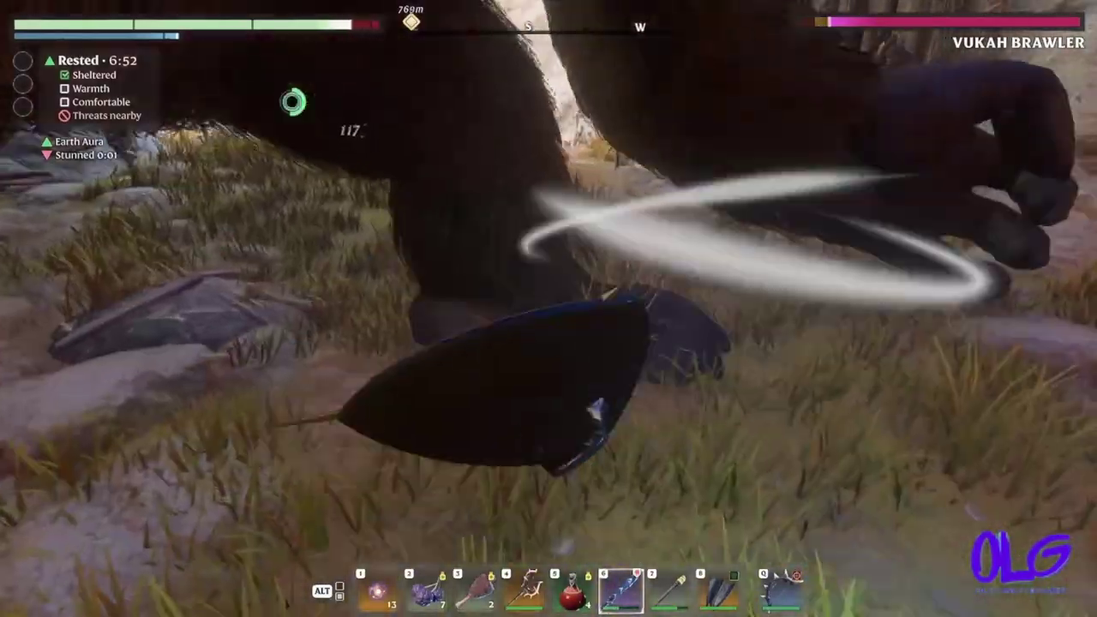
click(381, 340)
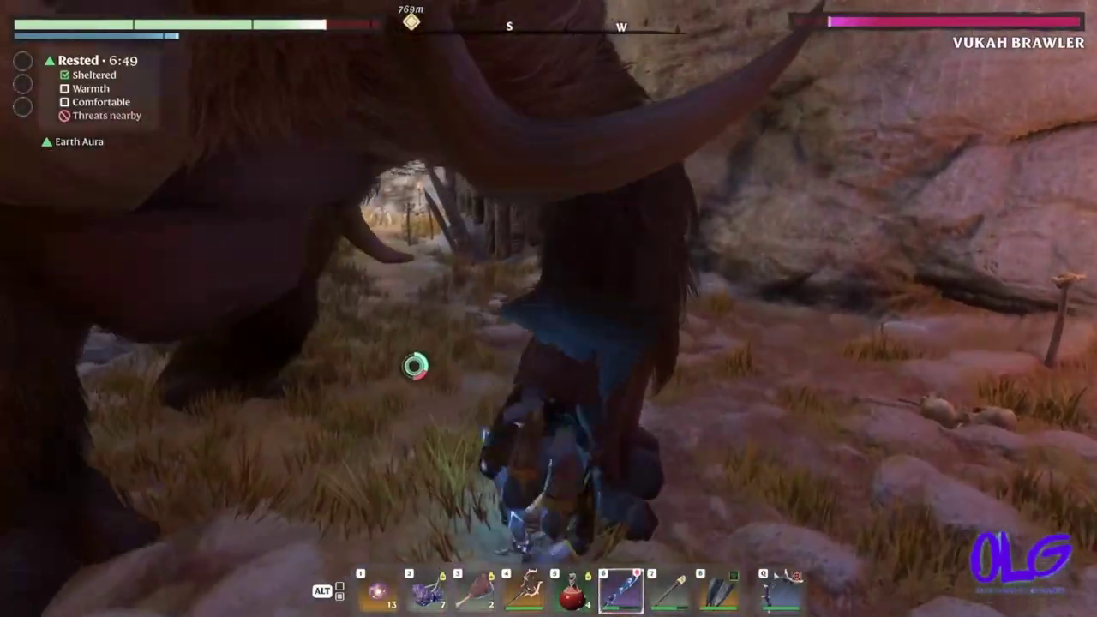
Circle behind the Vukah Brawler and strike its back until it is stunned
key(w)
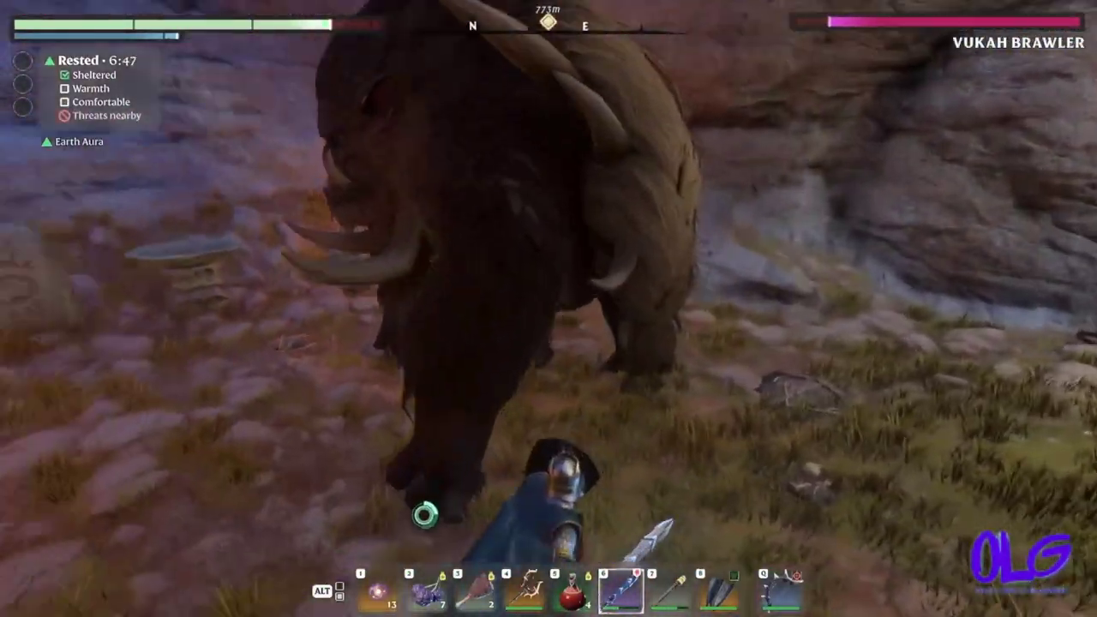
click(372, 245)
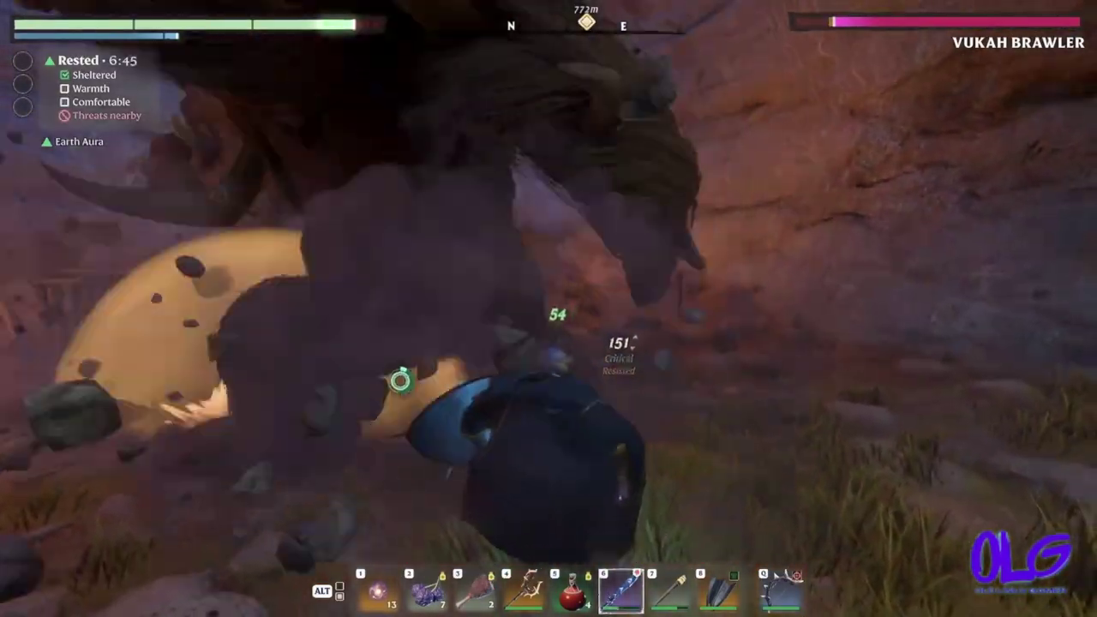
key(w)
click(375, 360)
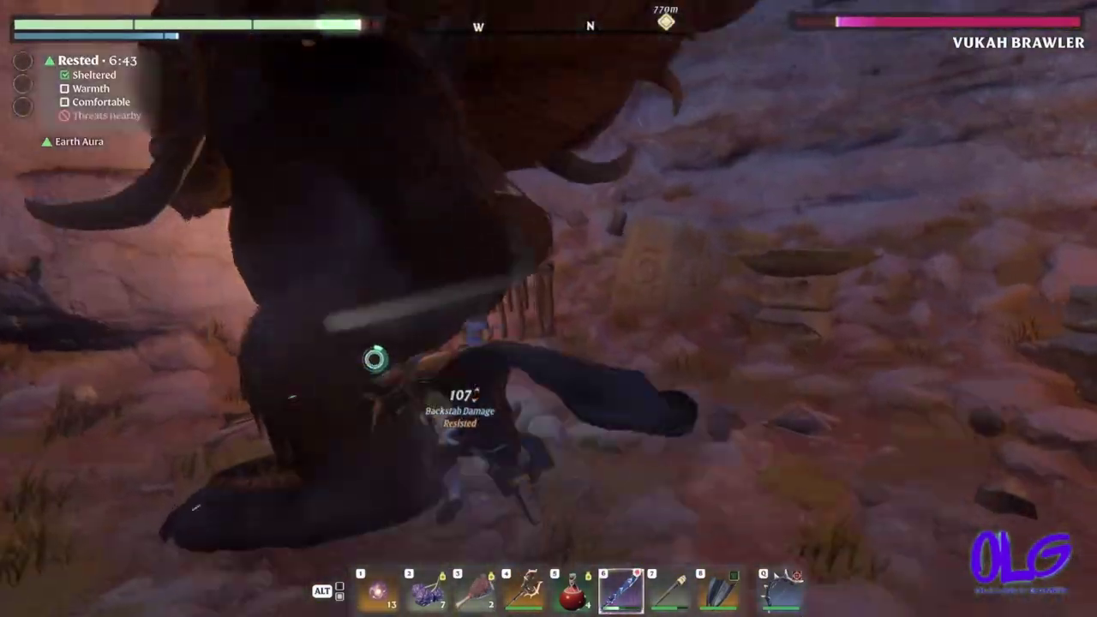
click(375, 359)
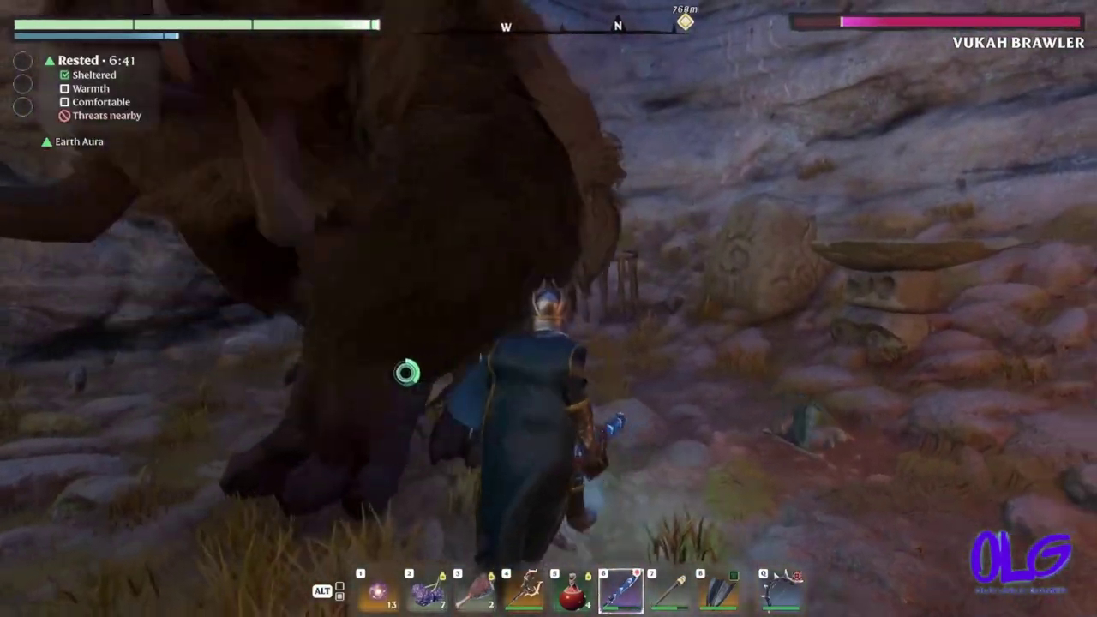